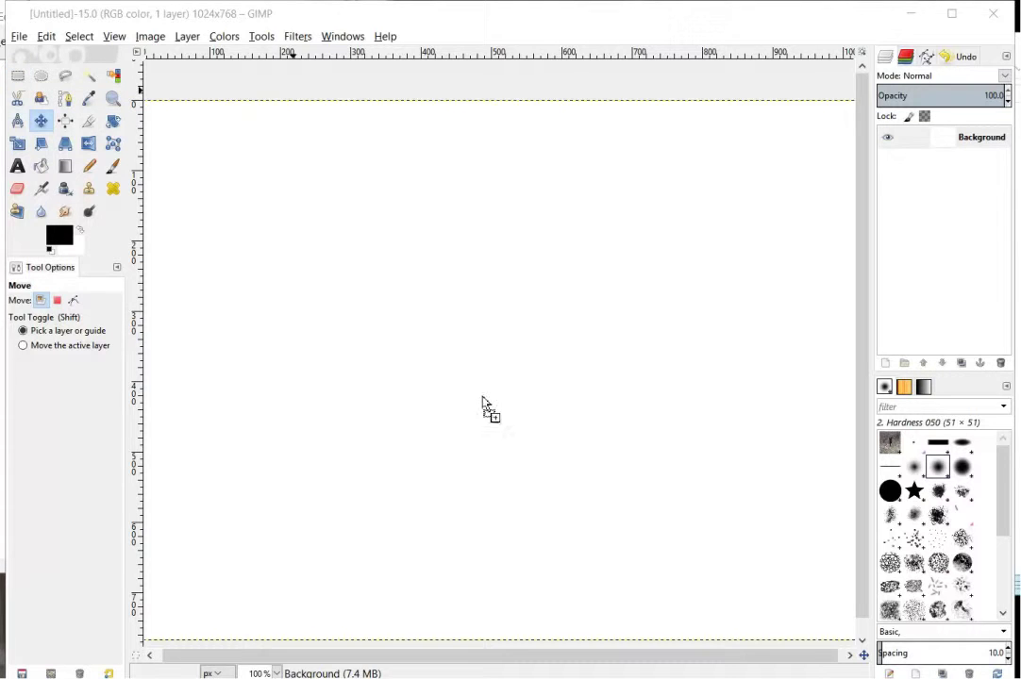
Drop the photo onto the canvas and select a 161×176 rectangle around the standing person.
{"action": "left_click_drag", "start_coordinate": [482, 403], "coordinate": [494, 396]}
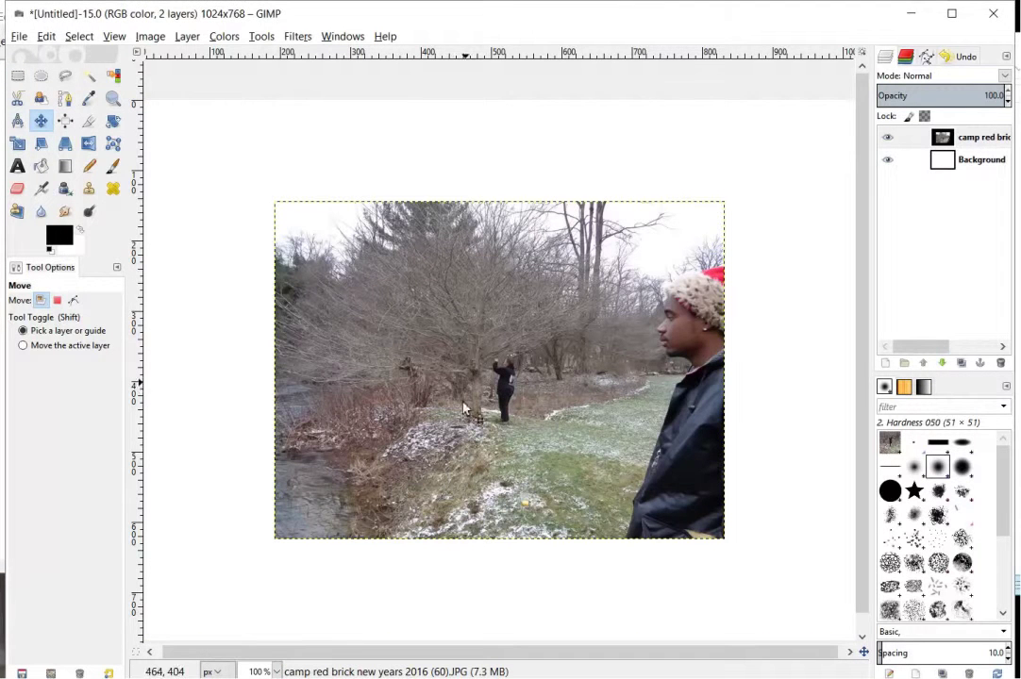
{"action": "left_click", "coordinate": [18, 78]}
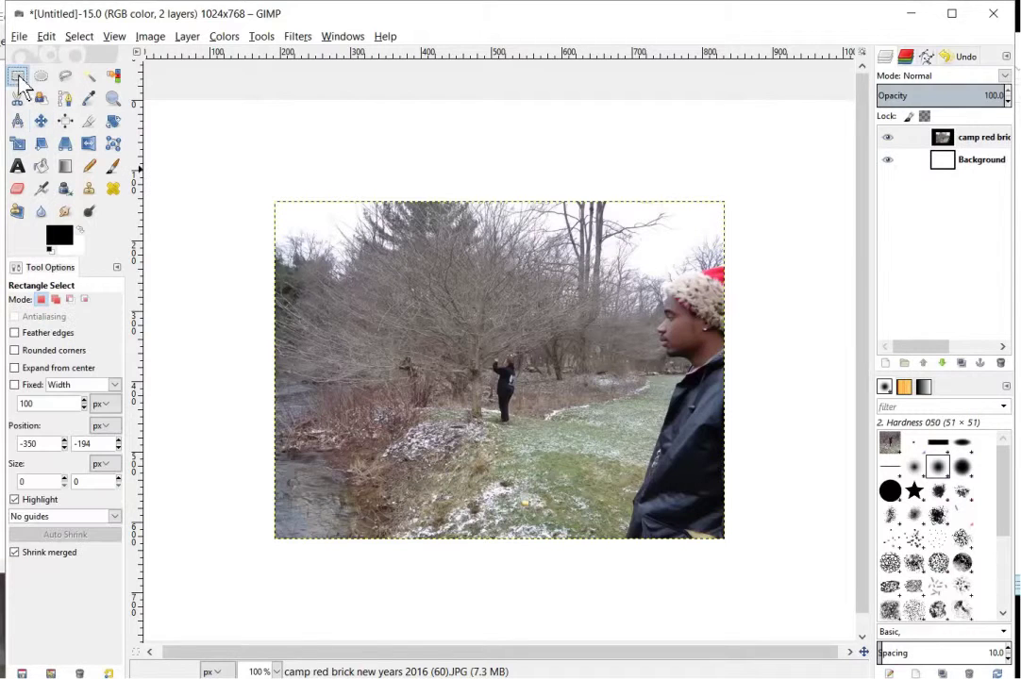
{"action": "left_click", "coordinate": [449, 327]}
{"action": "left_click_drag", "start_coordinate": [545, 447], "coordinate": [562, 450]}
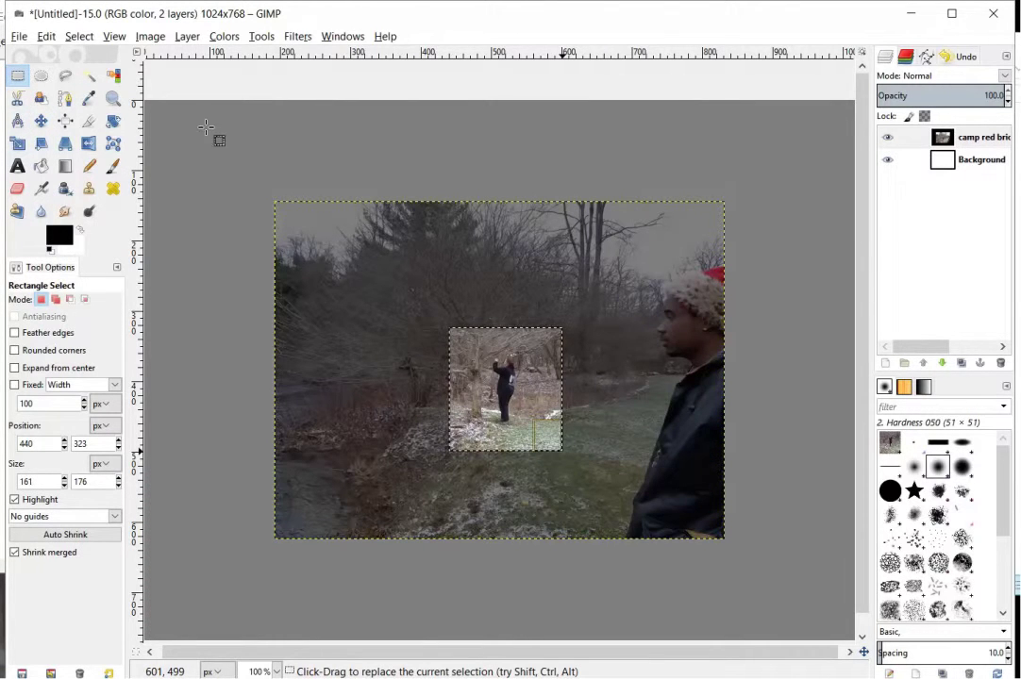
Cut the selected person out of the photo with Edit > Cut.
{"action": "left_click", "coordinate": [46, 36]}
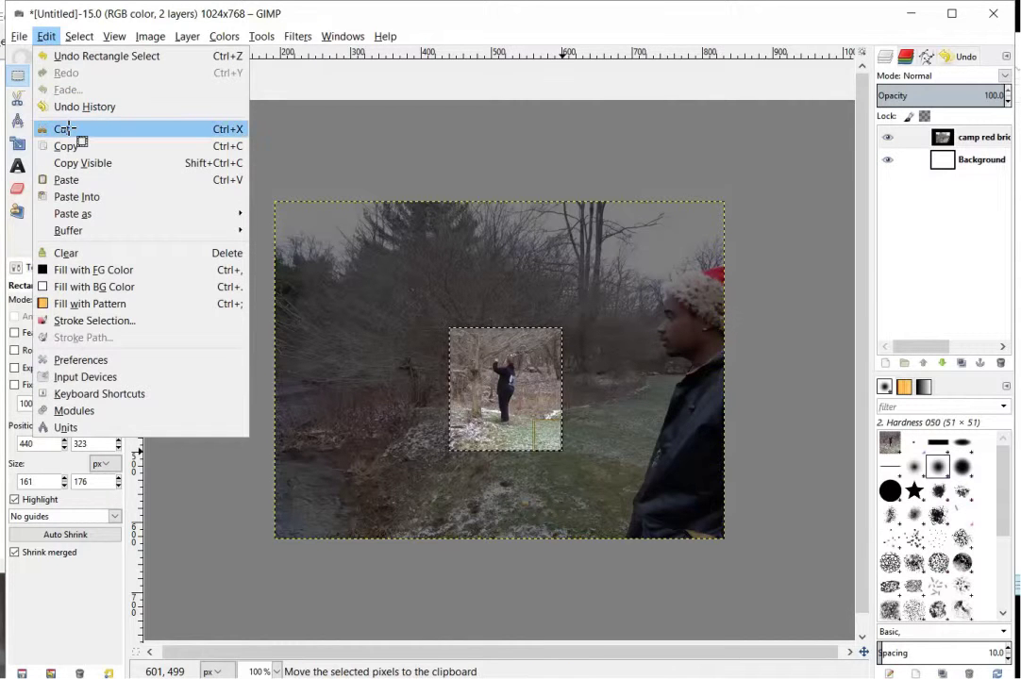
{"action": "left_click", "coordinate": [63, 129]}
{"action": "left_click", "coordinate": [21, 36]}
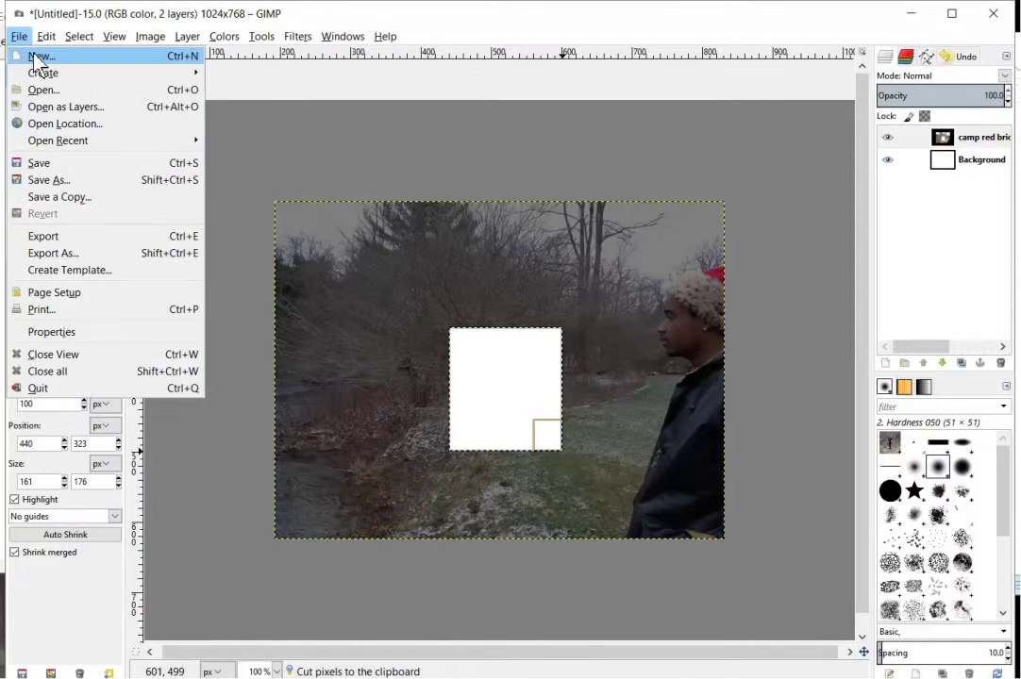
Create a new 1024×768 image and paste the standing-person cut-out into it.
{"action": "left_click", "coordinate": [31, 56]}
{"action": "left_click", "coordinate": [521, 432]}
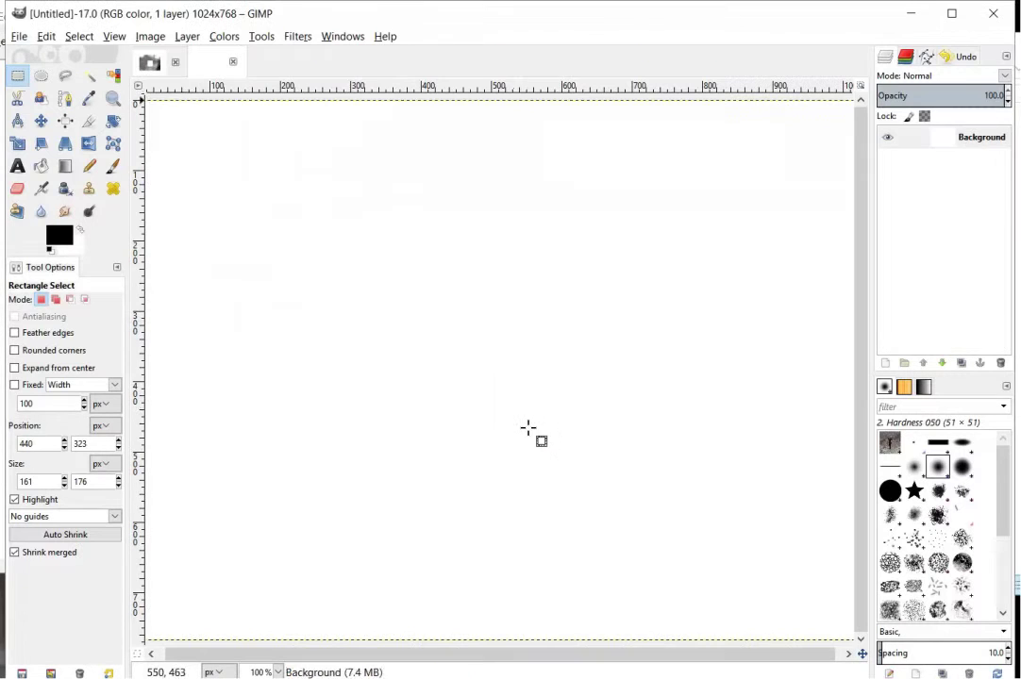
{"action": "key", "text": "ctrl+v"}
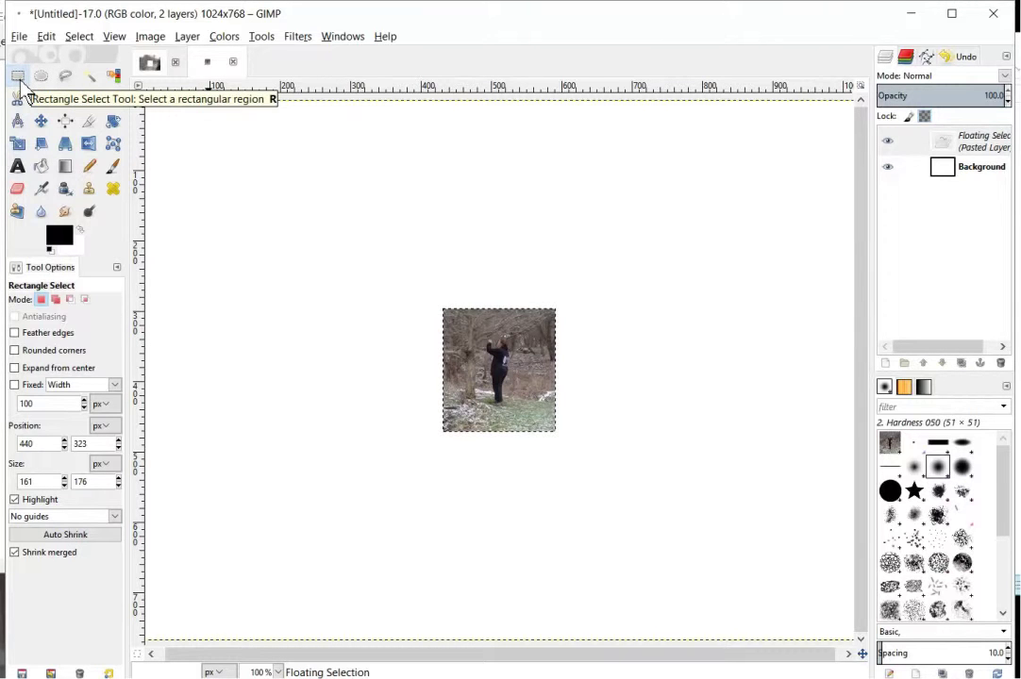
{"action": "left_click", "coordinate": [19, 37]}
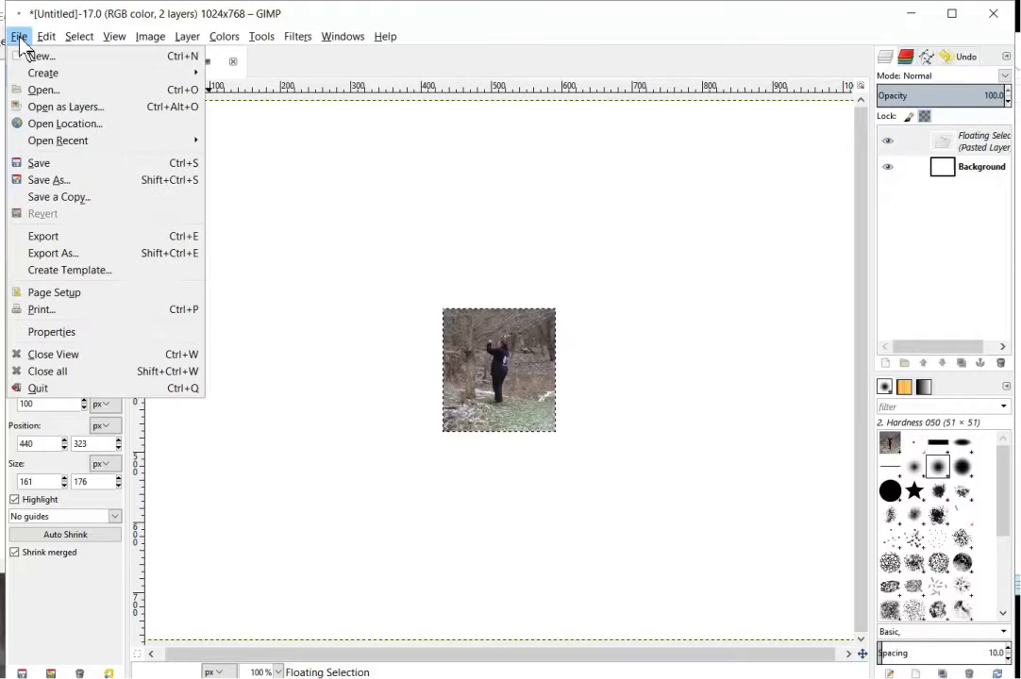
{"action": "left_click", "coordinate": [40, 58]}
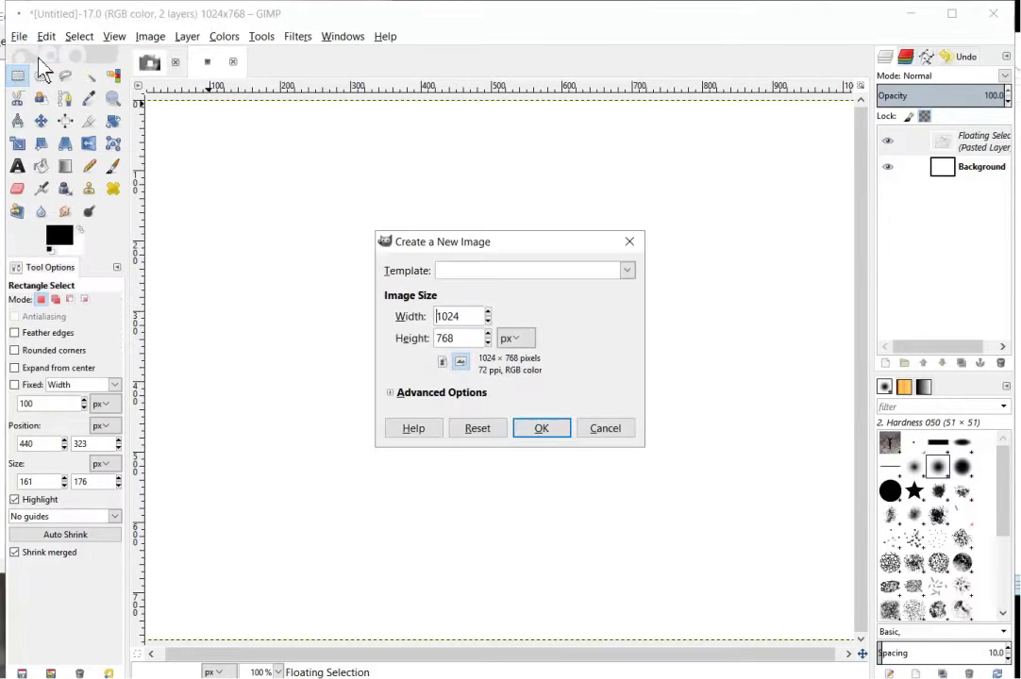
Confirm the new image, drop in the river-crossing photo, and select around the wading pair.
{"action": "left_click", "coordinate": [540, 432]}
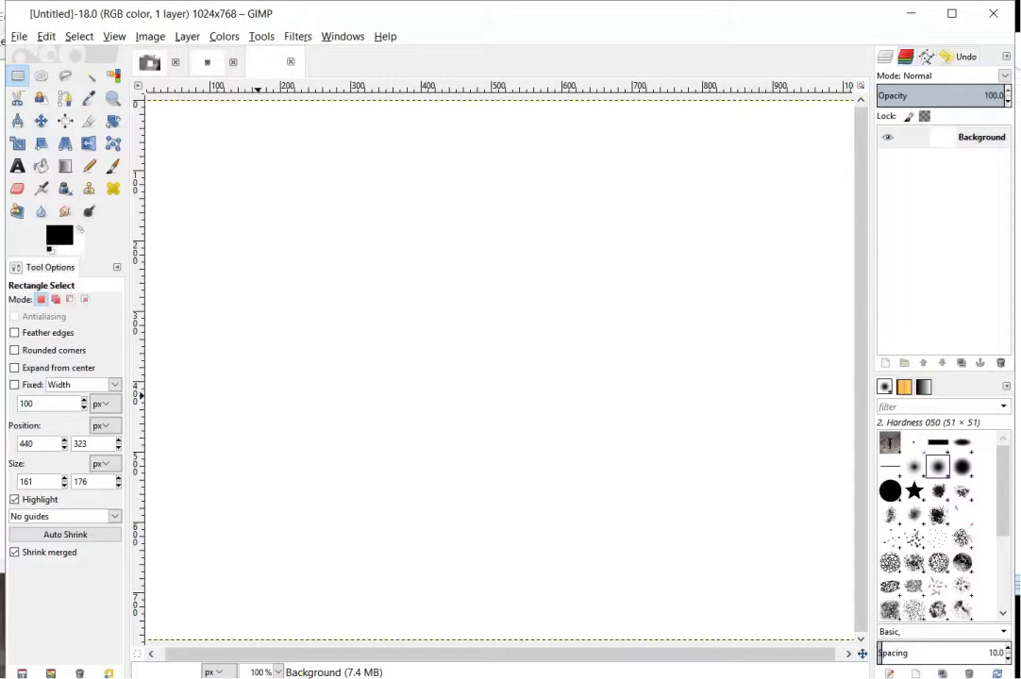
{"action": "left_click_drag", "start_coordinate": [1017, 424], "coordinate": [547, 427]}
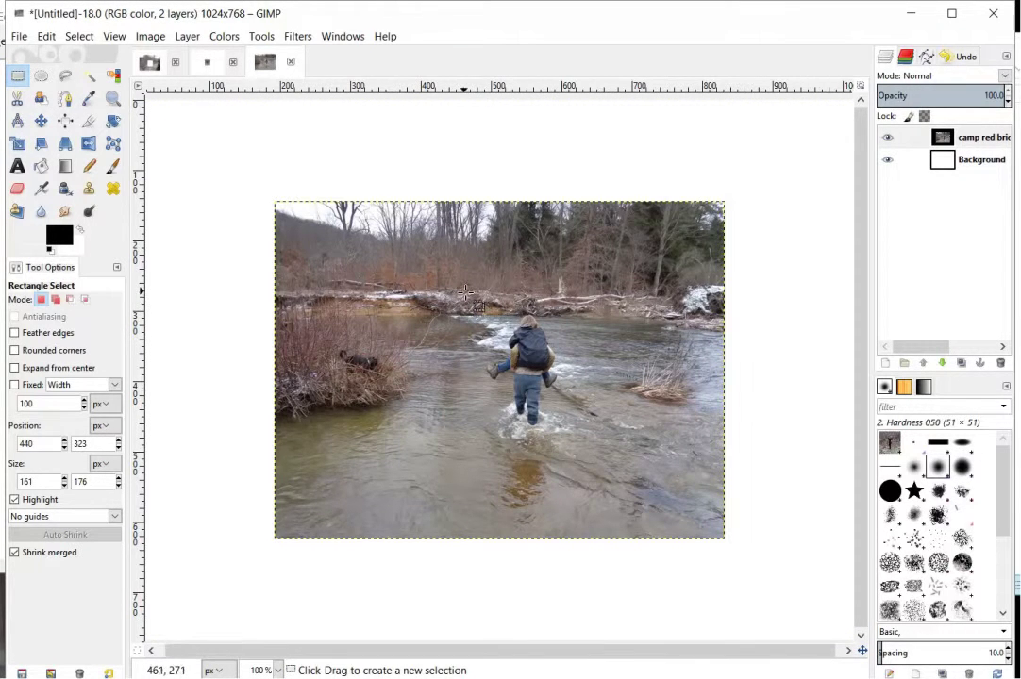
{"action": "left_click_drag", "start_coordinate": [455, 280], "coordinate": [602, 451]}
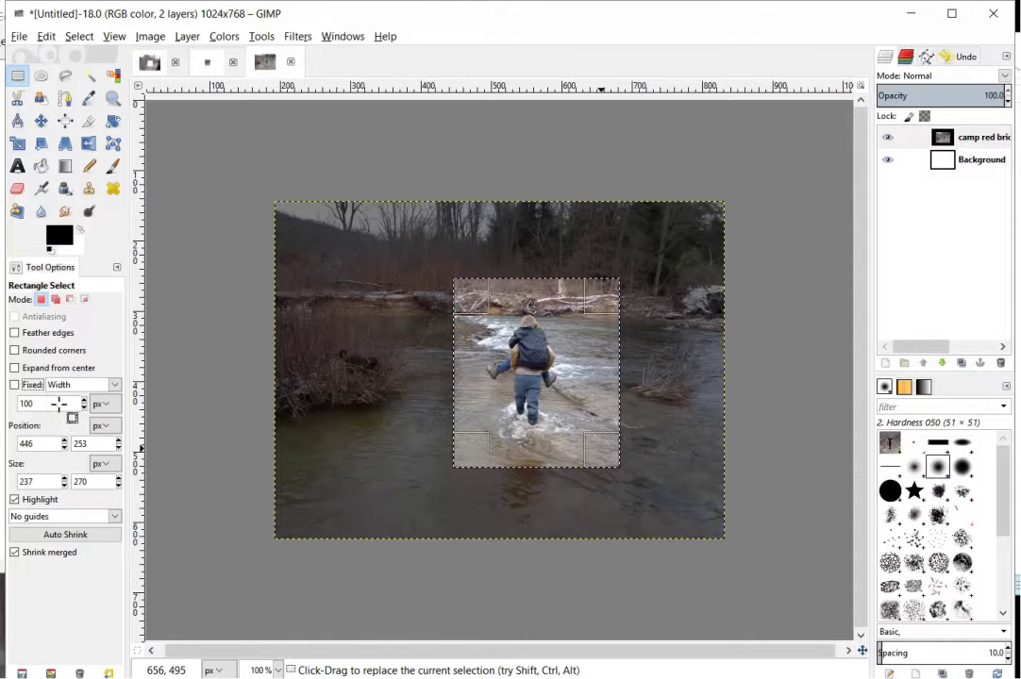
Enlarge the selection to 276×274 up and left, then cut it to the clipboard.
{"action": "left_click", "coordinate": [458, 297]}
{"action": "mouse_move", "coordinate": [457, 295]}
{"action": "left_mouse_down"}
{"action": "mouse_move", "coordinate": [426, 281]}
{"action": "mouse_move", "coordinate": [452, 296]}
{"action": "left_mouse_up"}
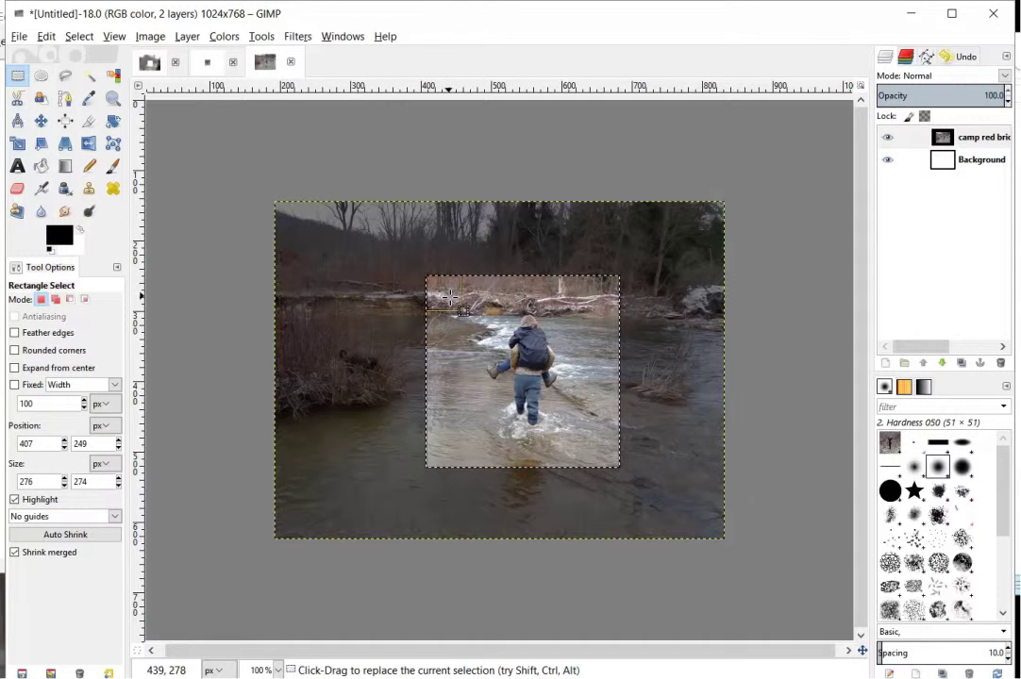
{"action": "left_click", "coordinate": [46, 35]}
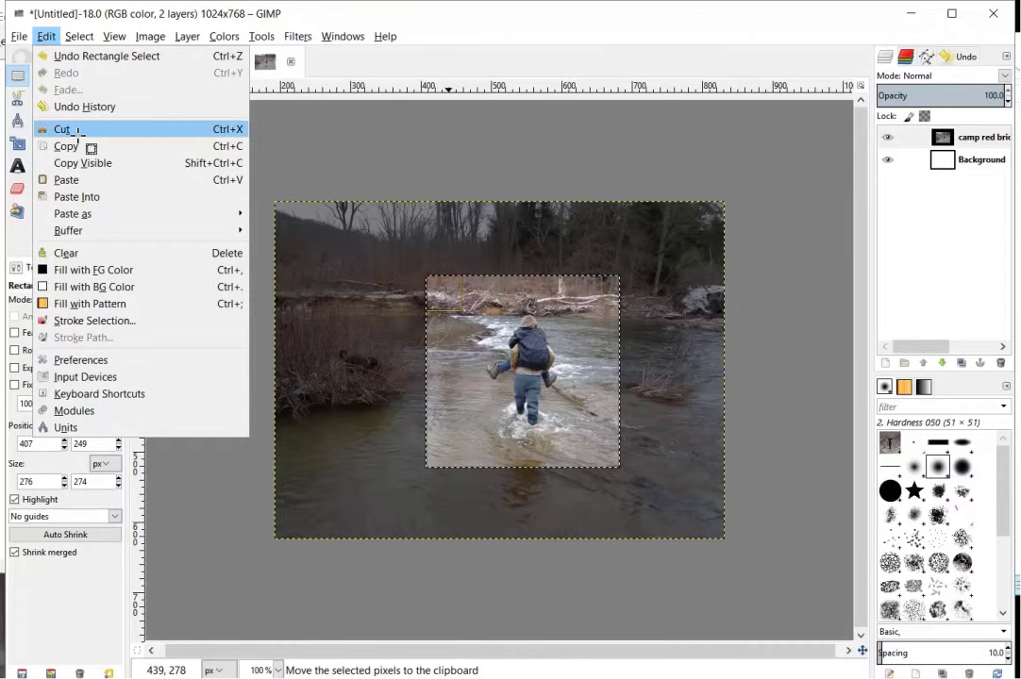
{"action": "left_click", "coordinate": [73, 131]}
{"action": "left_click", "coordinate": [19, 36]}
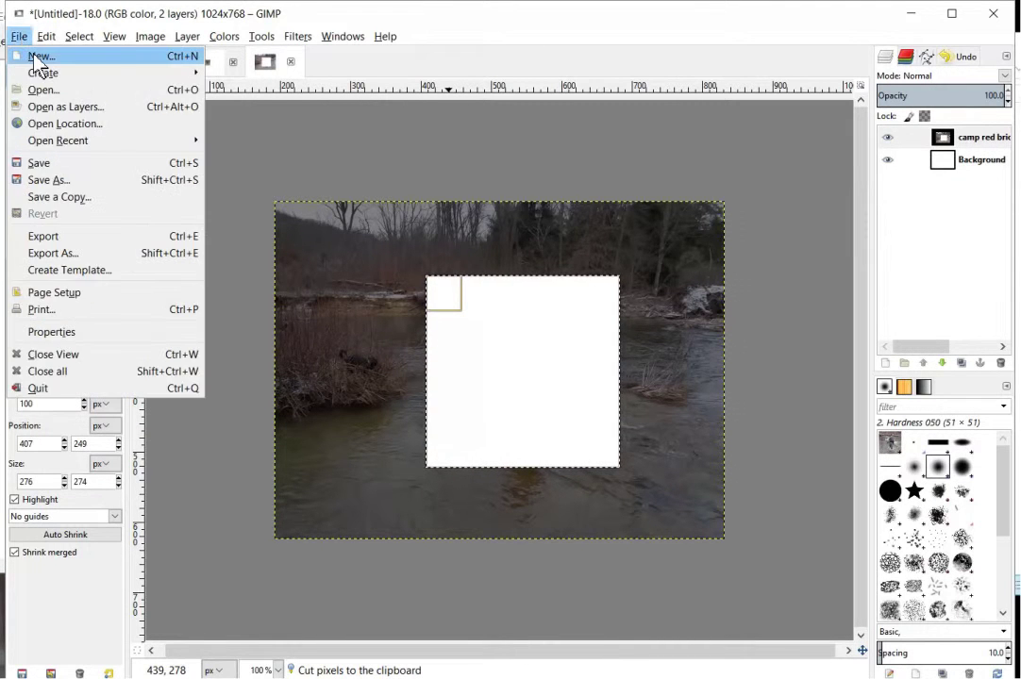
{"action": "left_click", "coordinate": [34, 57]}
Confirm the 1024×768 image and paste the river-crossing cut-out into it.
{"action": "left_click", "coordinate": [543, 427]}
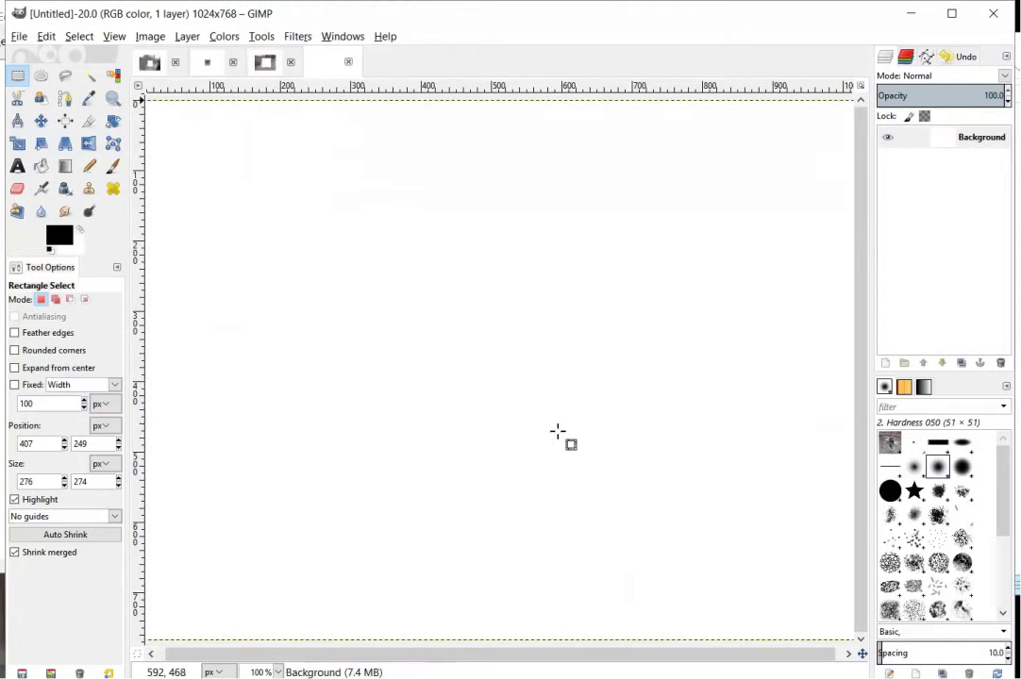
{"action": "key", "text": "ctrl+v"}
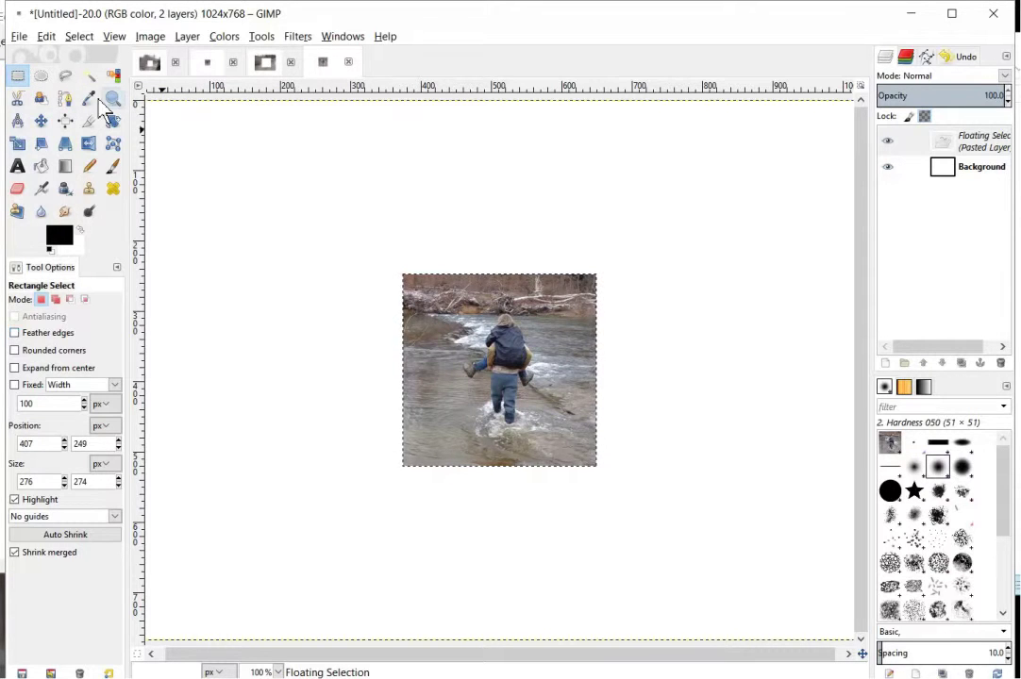
{"action": "left_click", "coordinate": [20, 38]}
{"action": "left_click", "coordinate": [52, 60]}
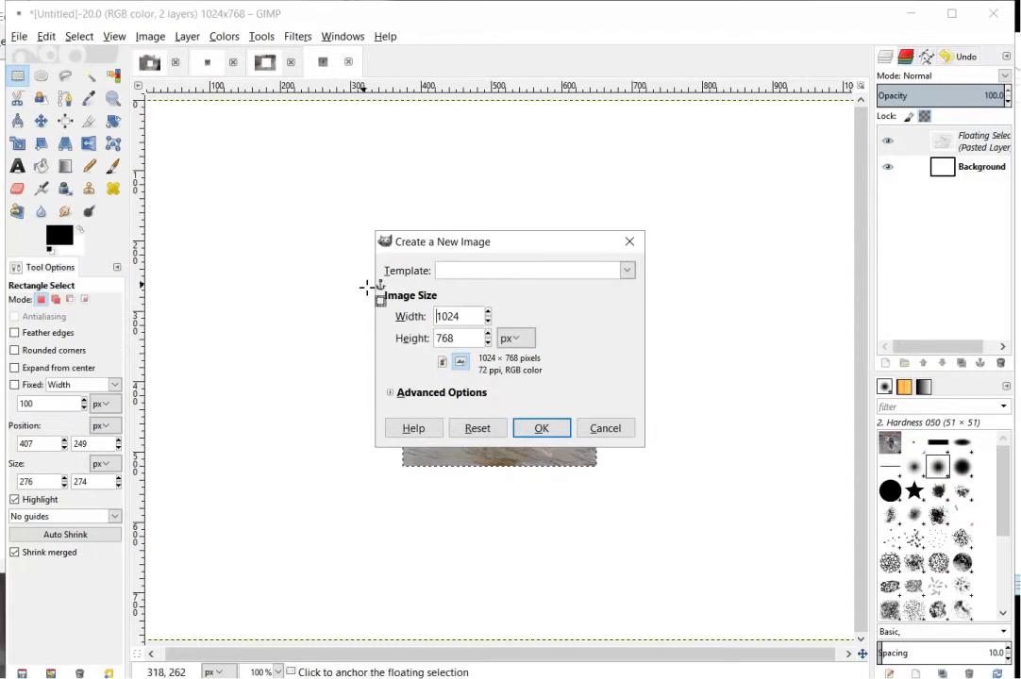
Add another river photo to the new image and enable feathered edges with radius 27.2.
{"action": "left_click", "coordinate": [540, 430]}
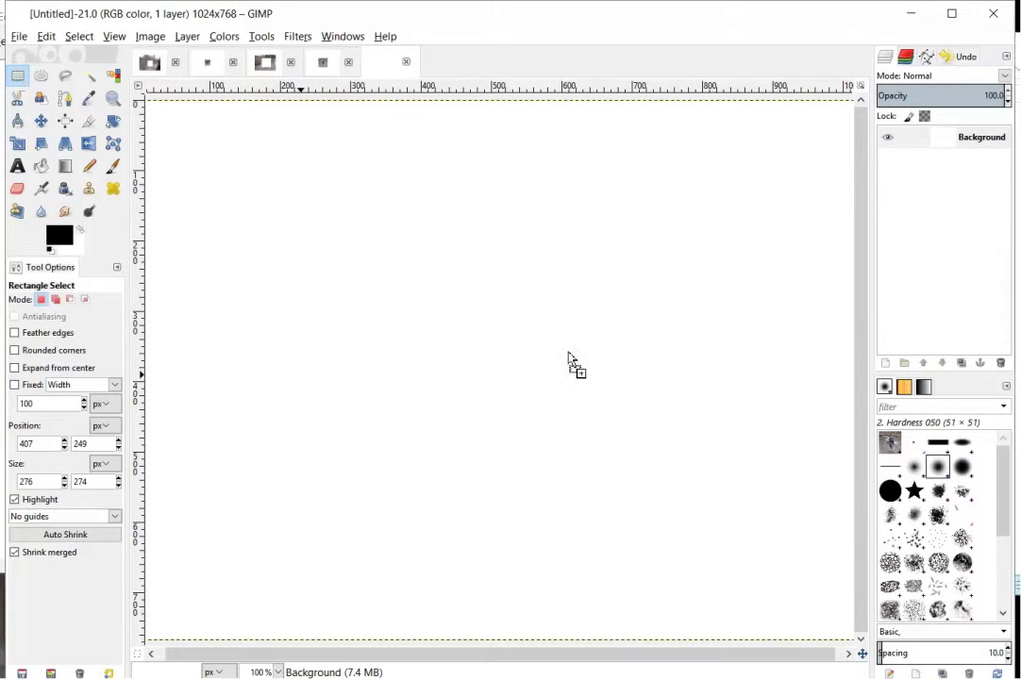
{"action": "left_click_drag", "start_coordinate": [568, 357], "coordinate": [570, 357]}
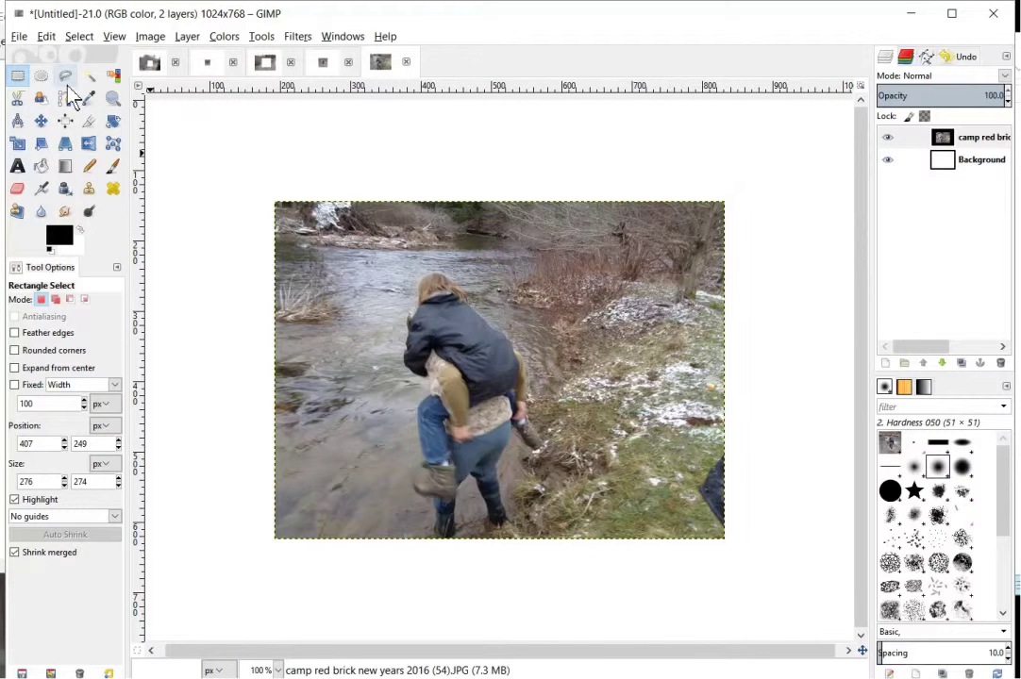
{"action": "left_click", "coordinate": [14, 334]}
{"action": "left_click_drag", "start_coordinate": [34, 356], "coordinate": [173, 374]}
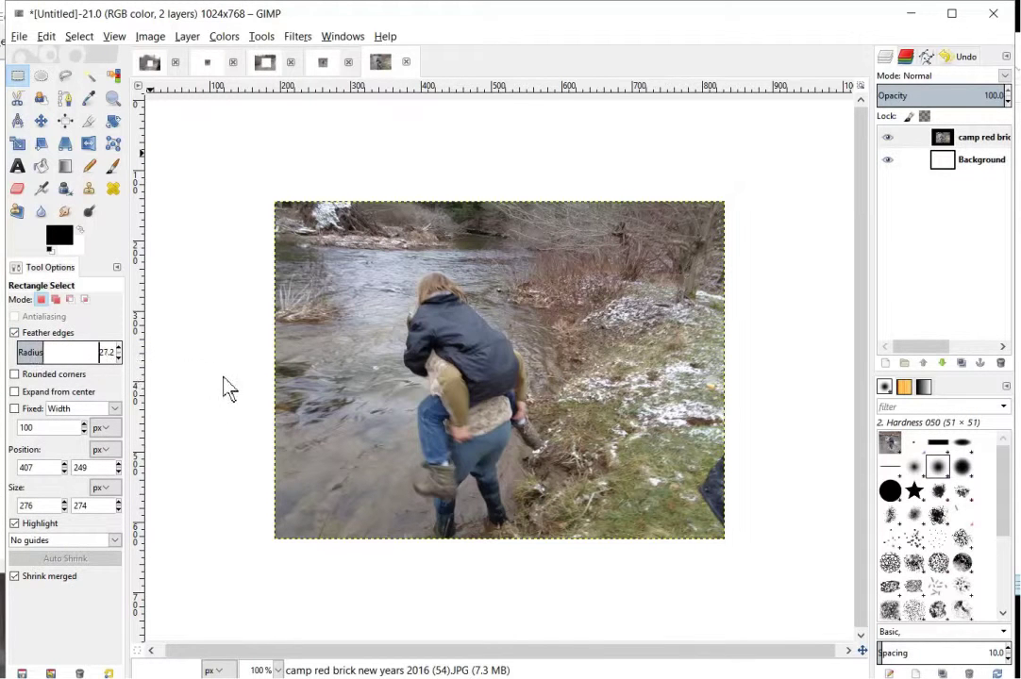
Cut a 259×392 feathered rectangle around the piggyback pair.
{"action": "left_click", "coordinate": [245, 143]}
{"action": "left_click_drag", "start_coordinate": [389, 252], "coordinate": [570, 528]}
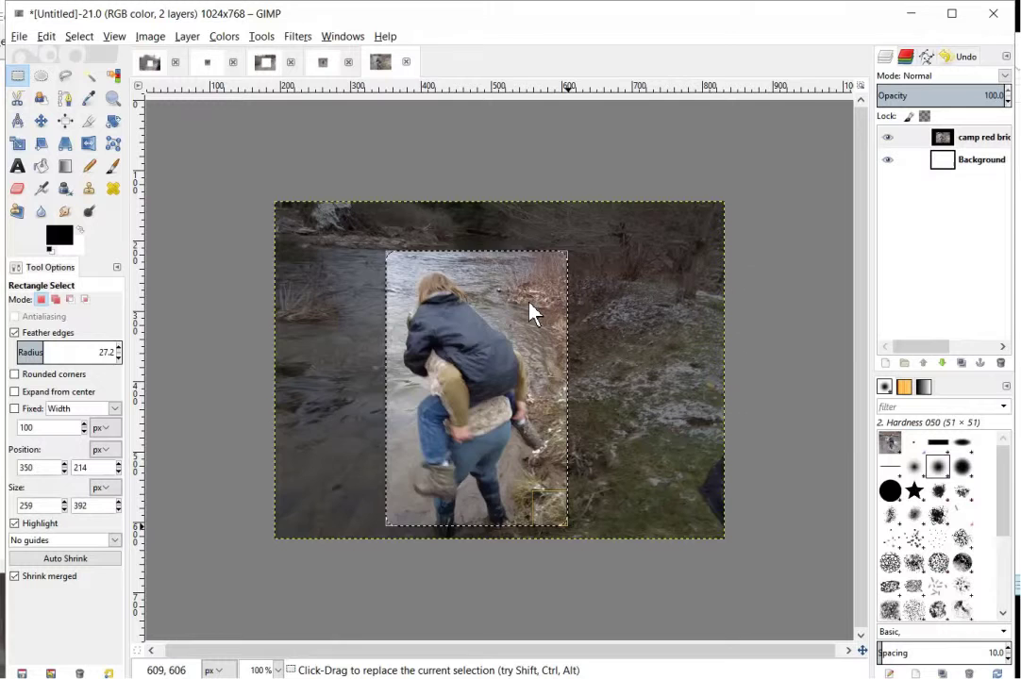
{"action": "key", "text": "ctrl+x"}
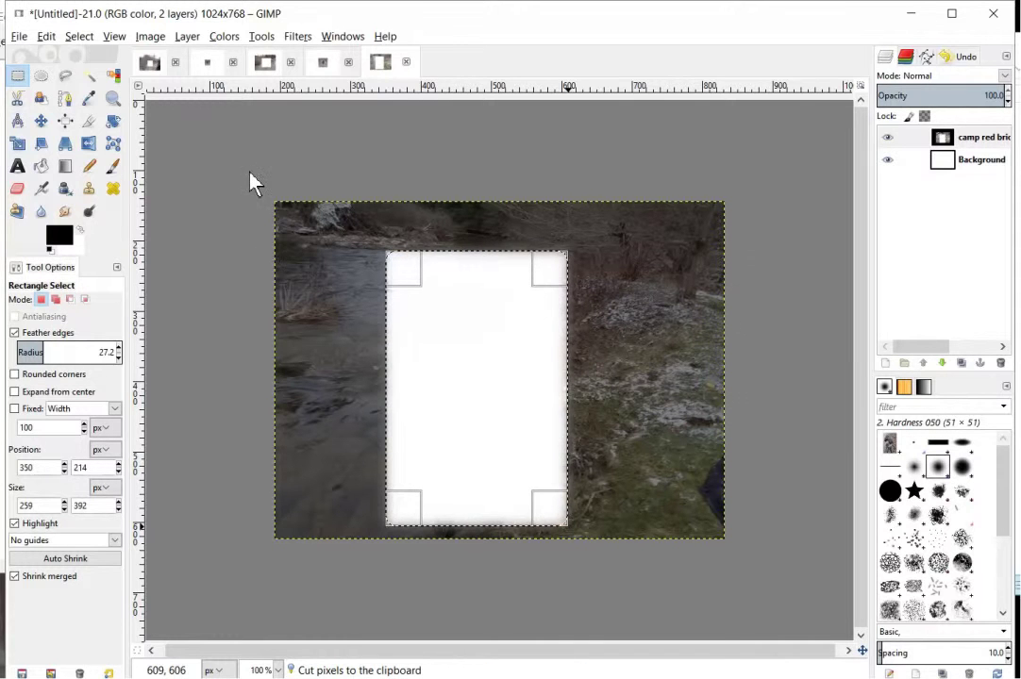
{"action": "left_click", "coordinate": [18, 36]}
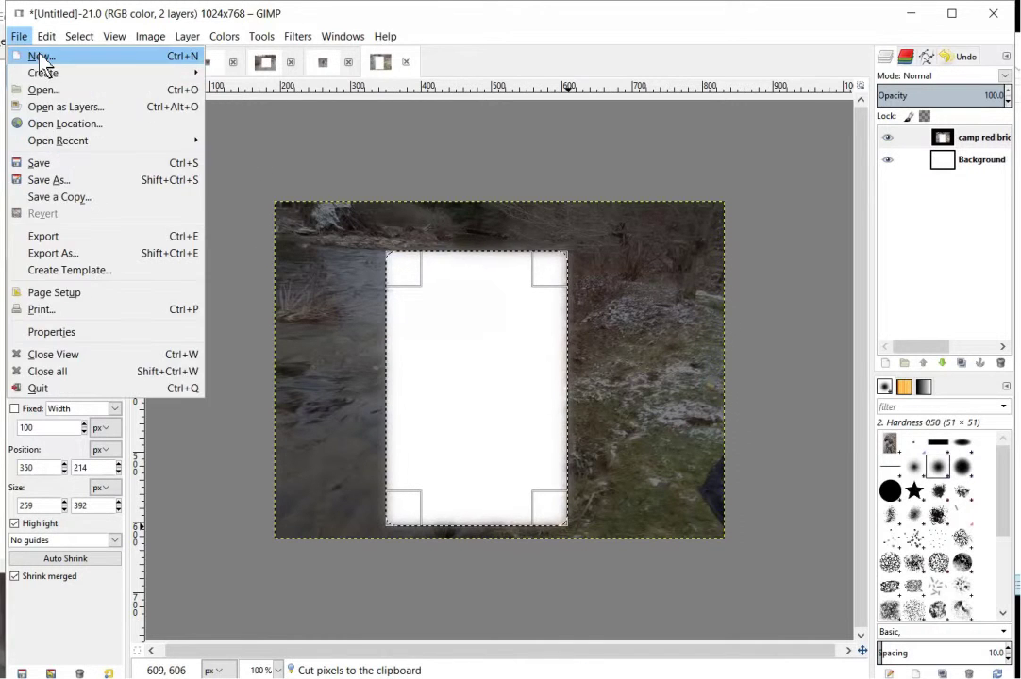
{"action": "left_click", "coordinate": [36, 56]}
Paste the feathered piggyback cut-out into the new image, then create another blank 1024×768 image.
{"action": "left_click", "coordinate": [530, 431]}
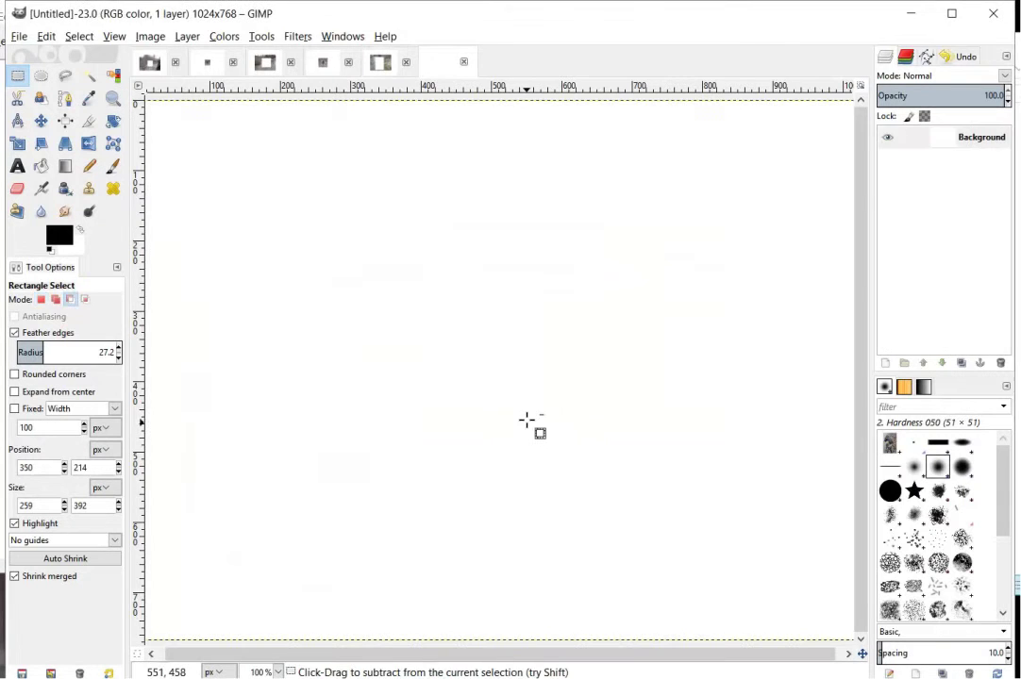
{"action": "key", "text": "ctrl+v"}
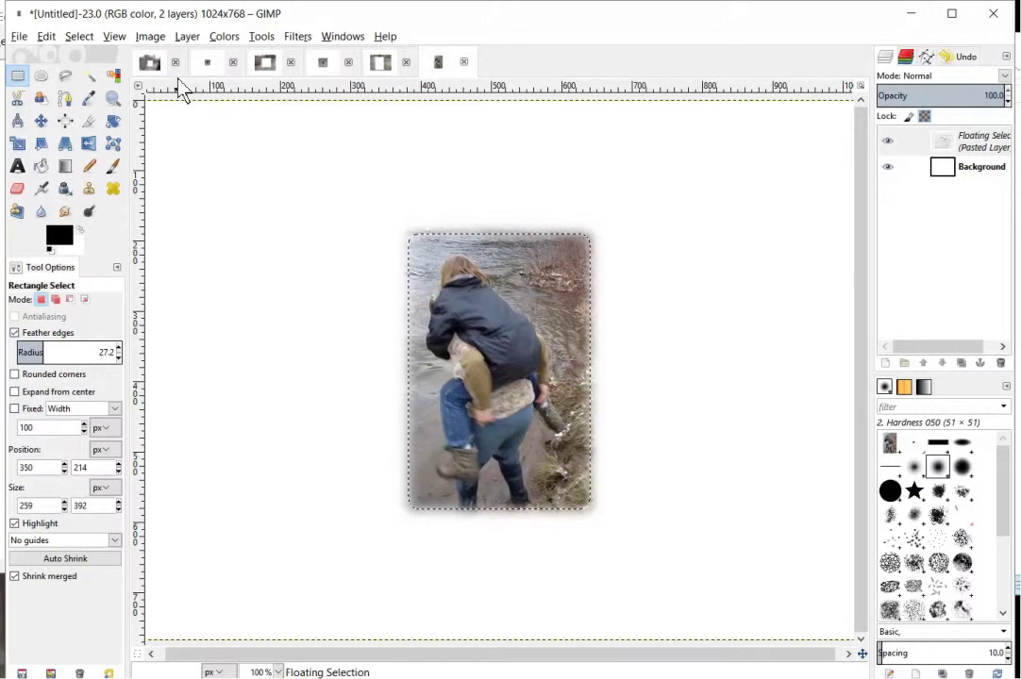
{"action": "left_click", "coordinate": [19, 38]}
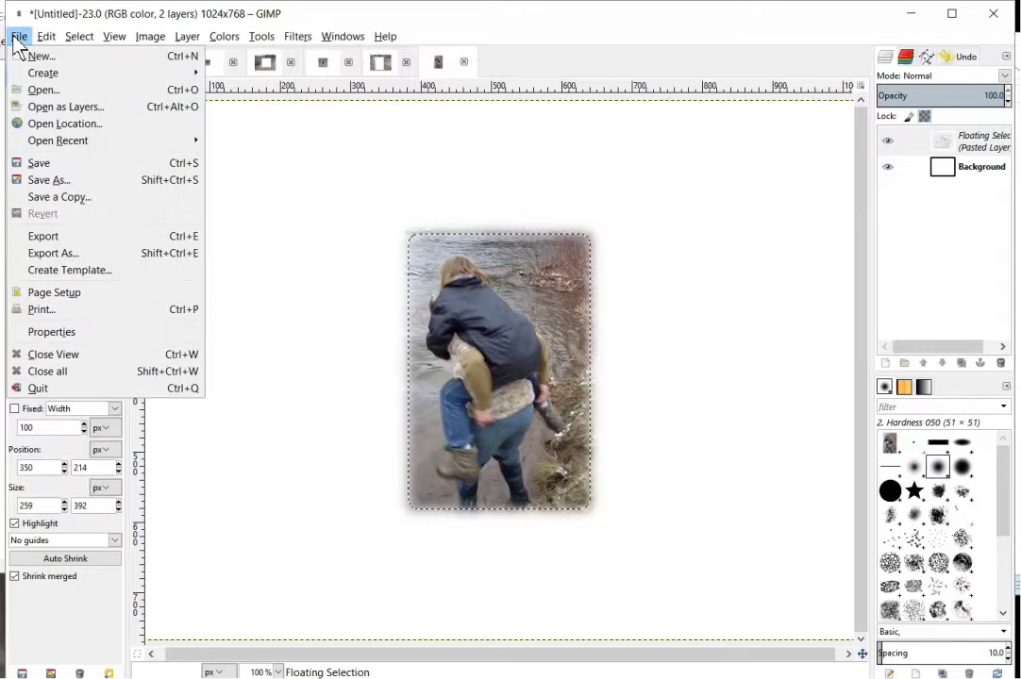
{"action": "left_click", "coordinate": [42, 57]}
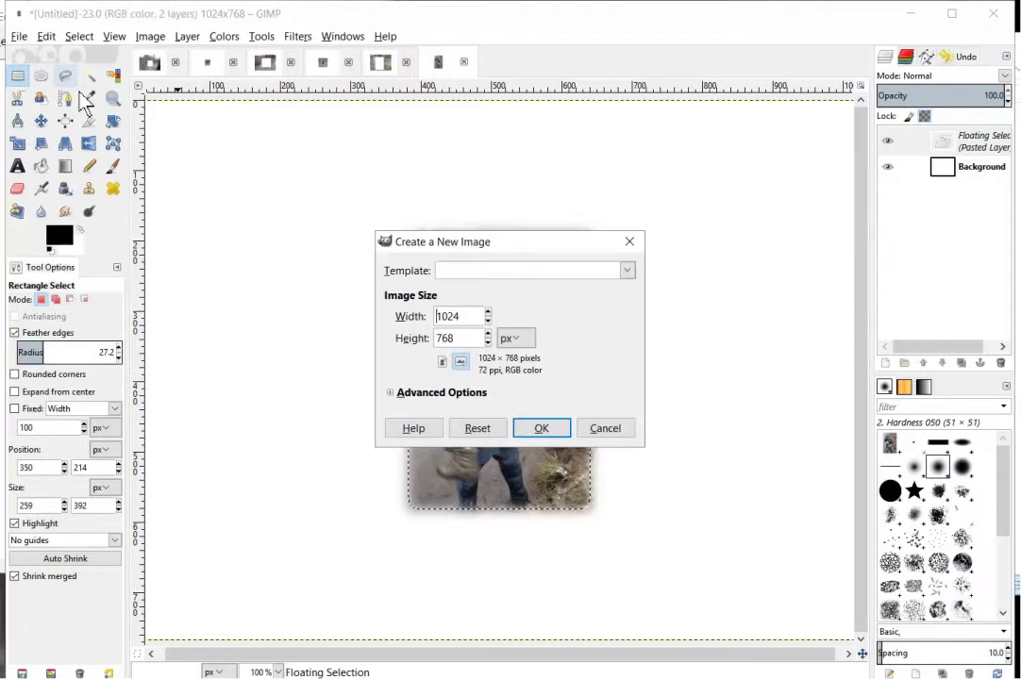
{"action": "left_click", "coordinate": [541, 429]}
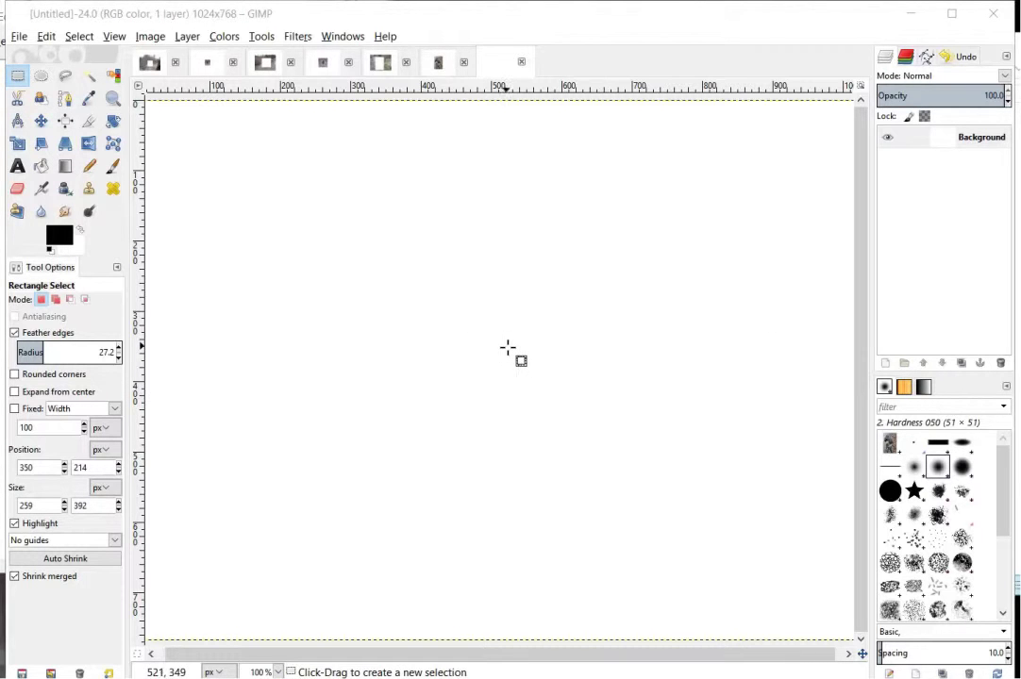
Add the river photo, turn off feathering, and select a rounded-corner rectangle around the man holding the dog.
{"action": "left_click_drag", "start_coordinate": [506, 348], "coordinate": [506, 350]}
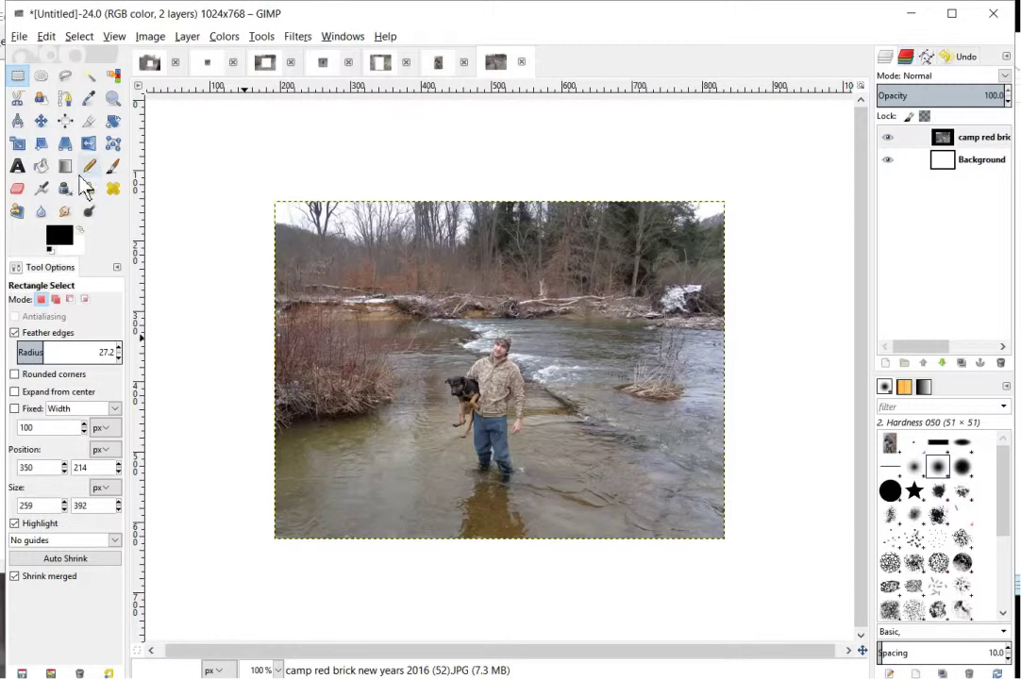
{"action": "left_click", "coordinate": [14, 333]}
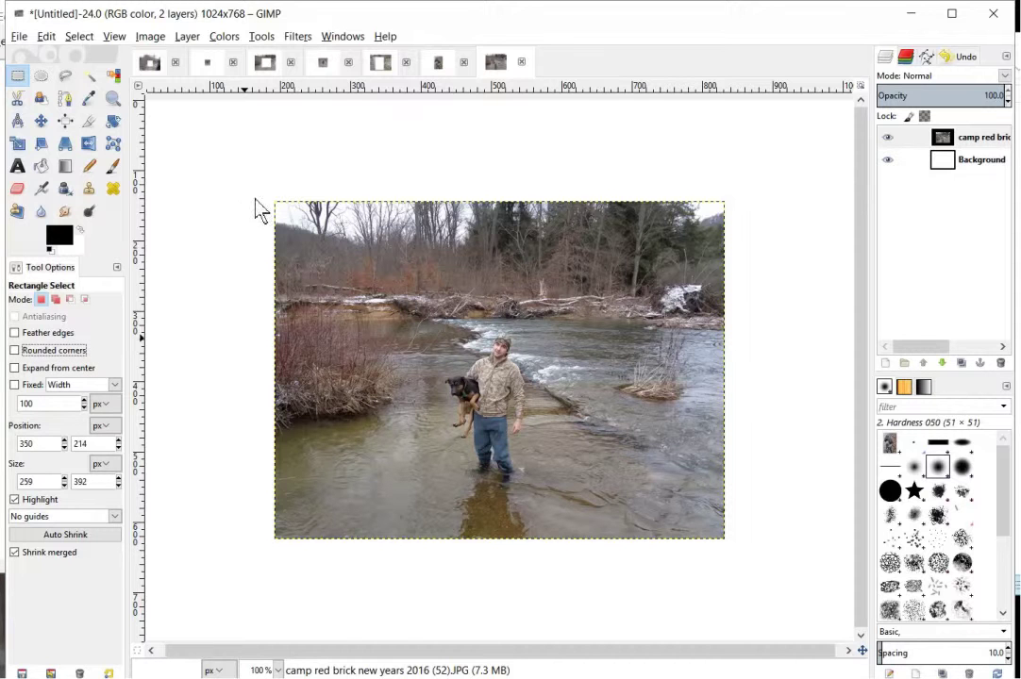
{"action": "left_click", "coordinate": [243, 169]}
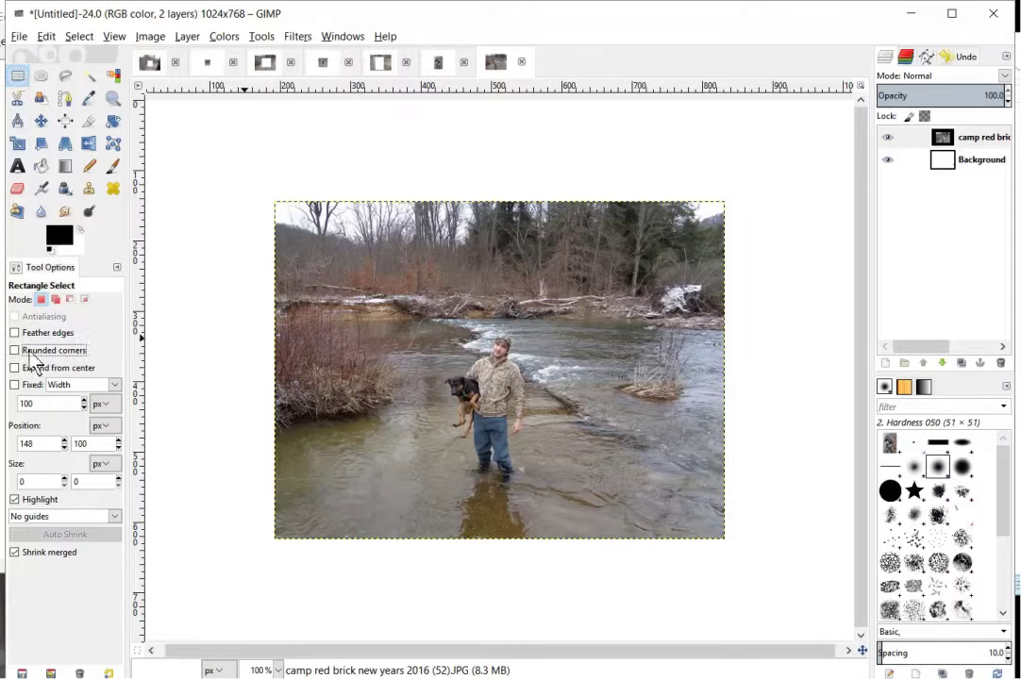
{"action": "left_click", "coordinate": [416, 290]}
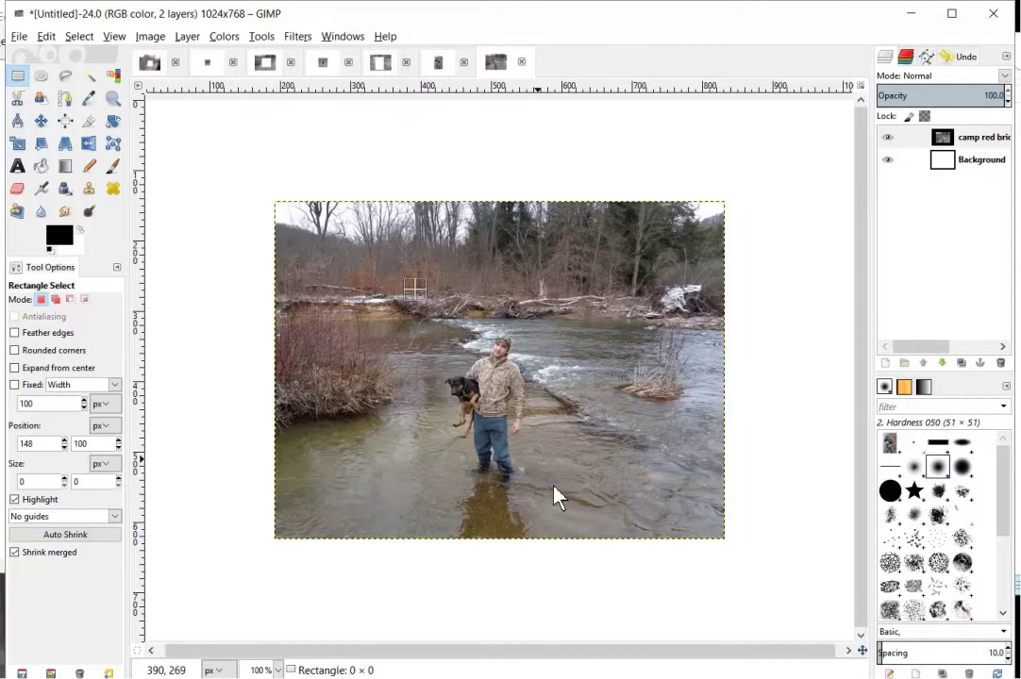
{"action": "left_click_drag", "start_coordinate": [559, 497], "coordinate": [570, 528]}
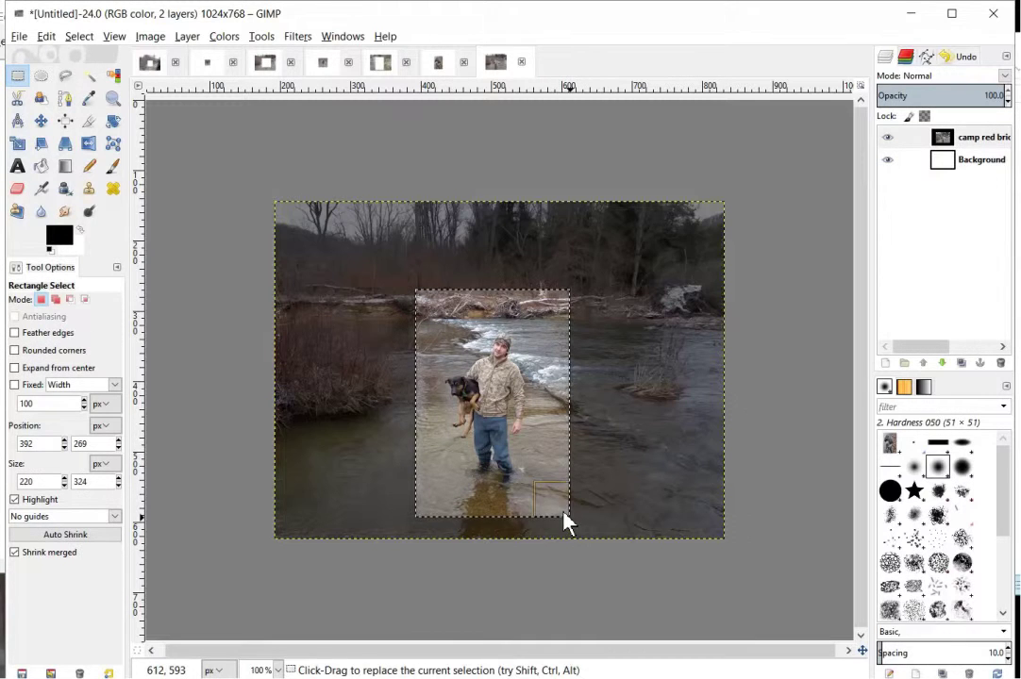
{"action": "left_click", "coordinate": [14, 351]}
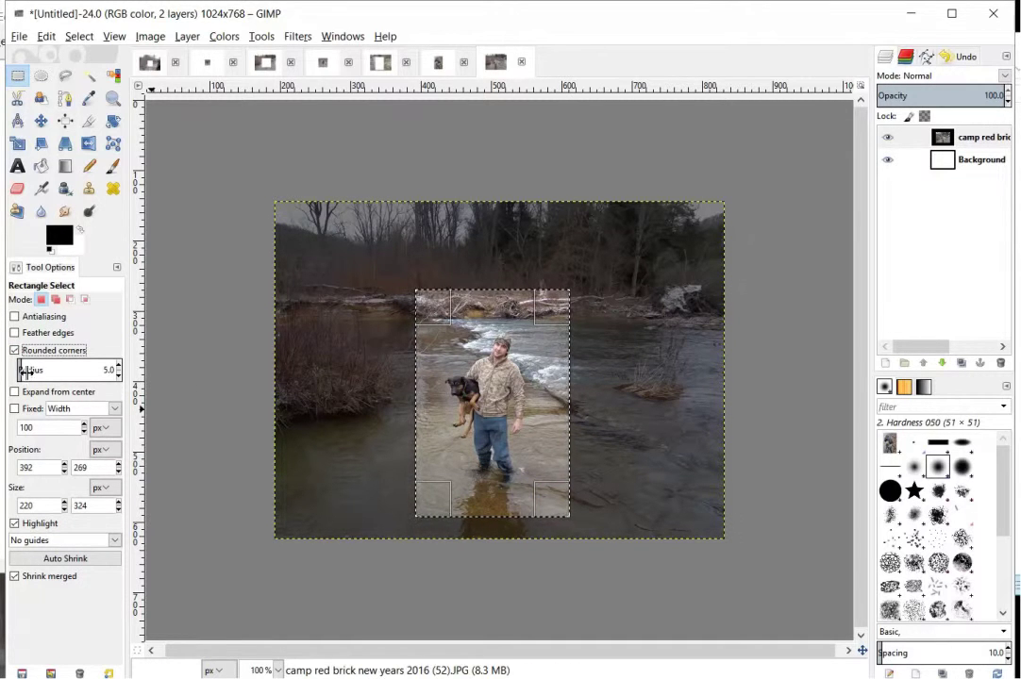
{"action": "mouse_move", "coordinate": [26, 370]}
{"action": "left_mouse_down"}
{"action": "mouse_move", "coordinate": [56, 375]}
{"action": "mouse_move", "coordinate": [24, 368]}
{"action": "left_mouse_up"}
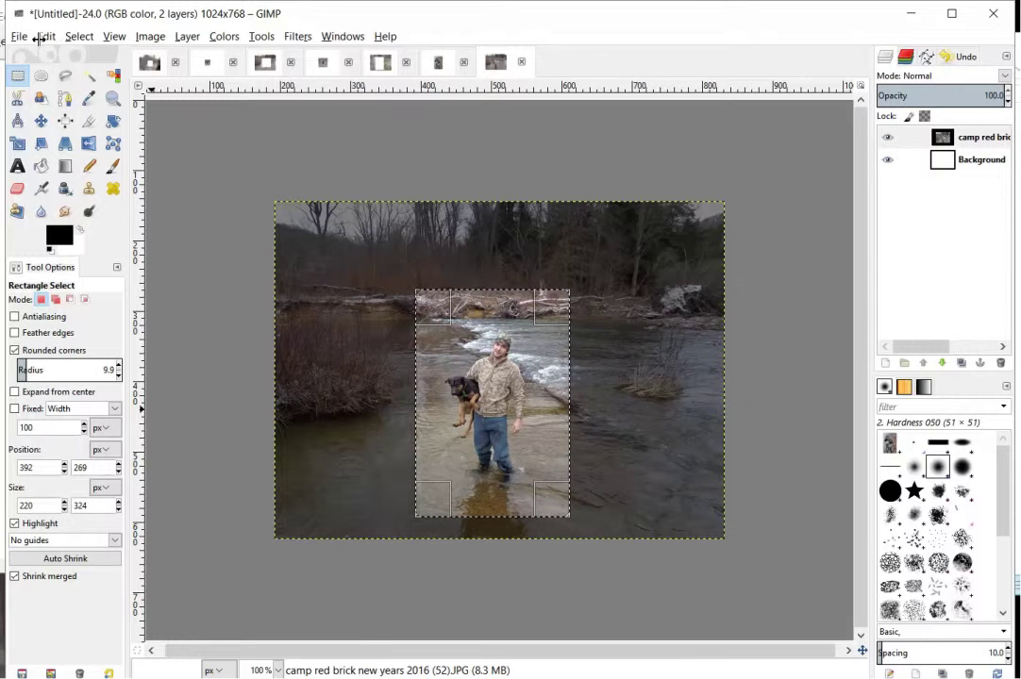
Cut the 220×324 rounded selection and paste it into a new blank image.
{"action": "left_click", "coordinate": [41, 37]}
{"action": "left_click", "coordinate": [71, 131]}
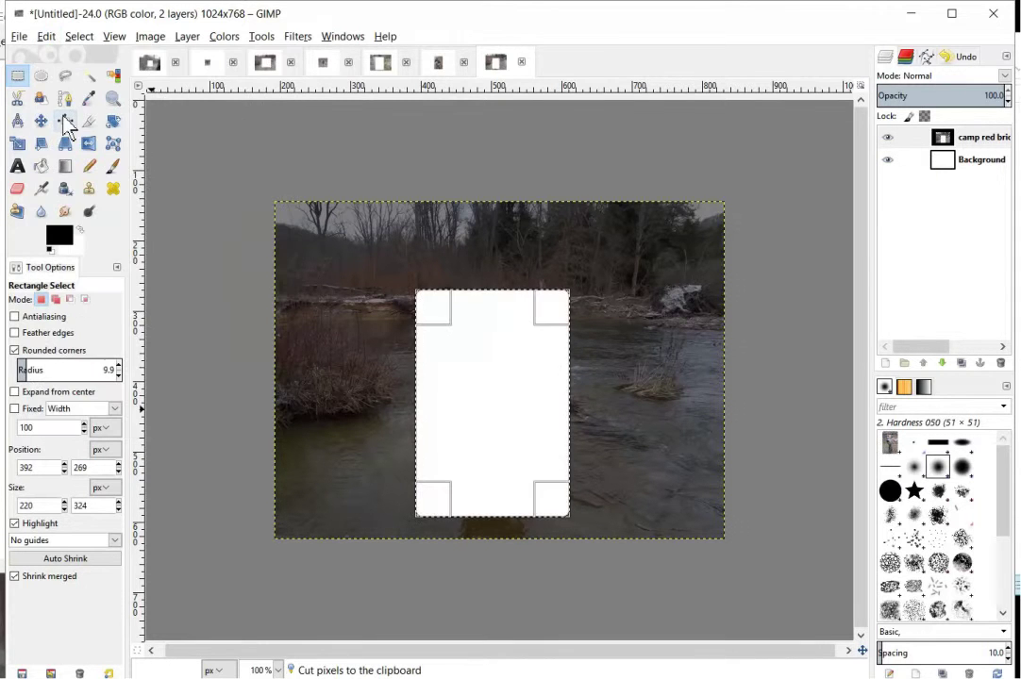
{"action": "left_click", "coordinate": [19, 37]}
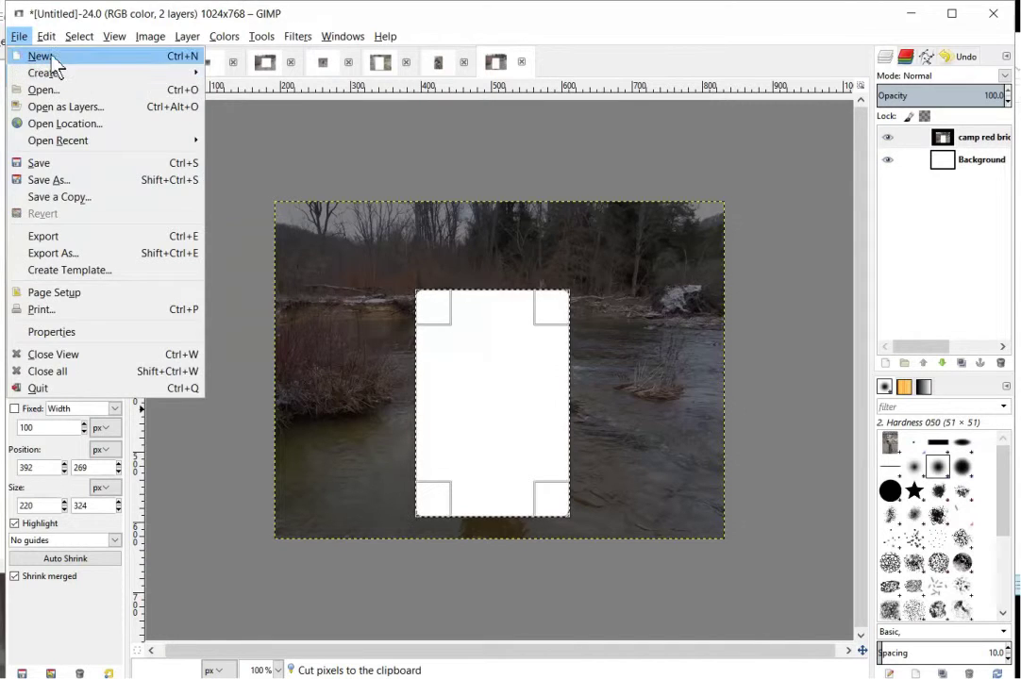
{"action": "left_click", "coordinate": [47, 54]}
{"action": "left_click", "coordinate": [544, 428]}
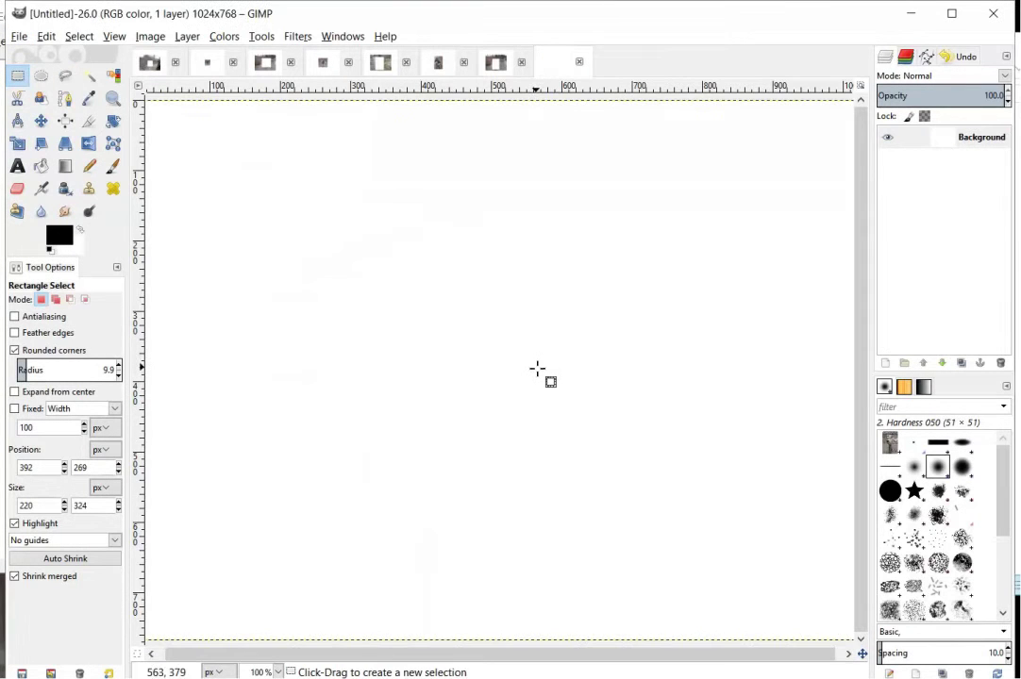
{"action": "key", "text": "ctrl+v"}
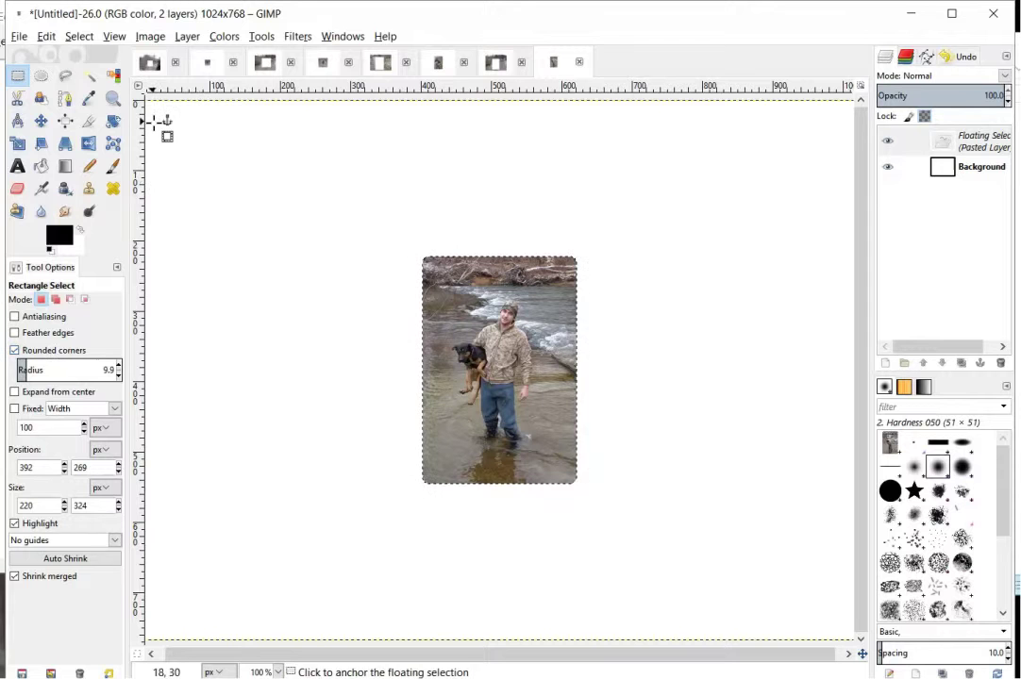
Create a new 1024×768 image, uncheck Rounded corners and turn on Expand from center.
{"action": "left_click", "coordinate": [19, 36]}
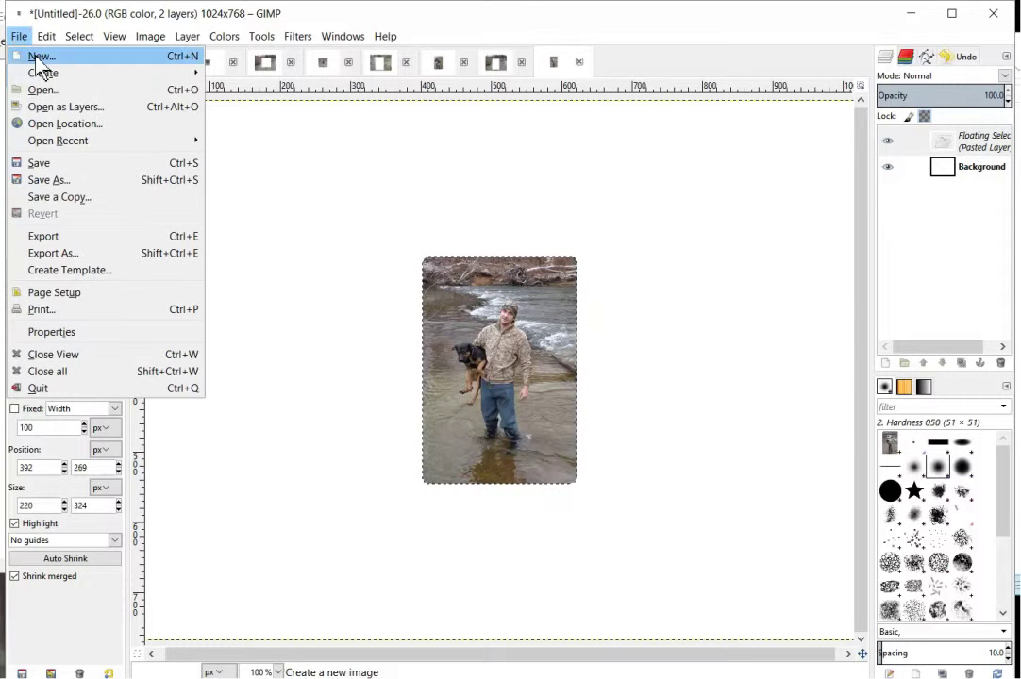
{"action": "left_click", "coordinate": [35, 57]}
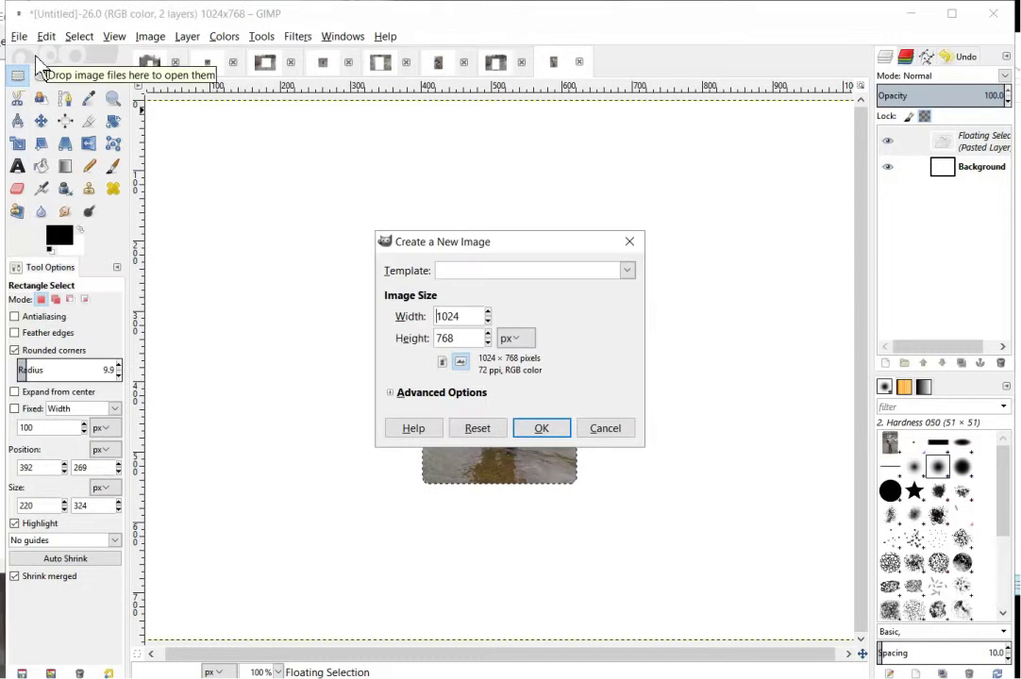
{"action": "left_click", "coordinate": [541, 428]}
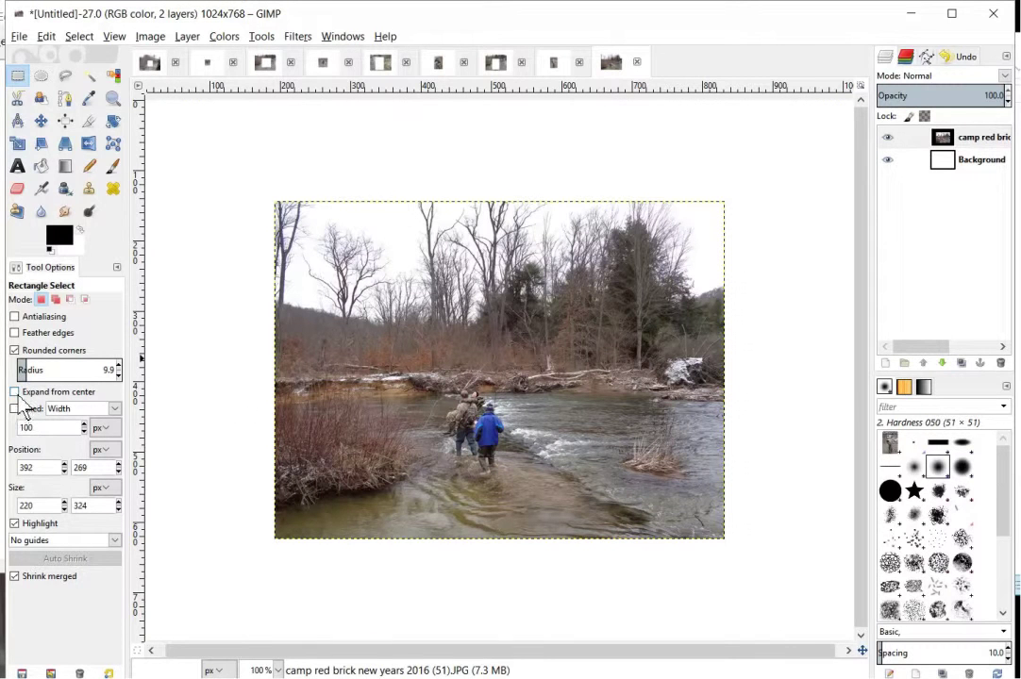
{"action": "left_click", "coordinate": [14, 350]}
{"action": "left_click", "coordinate": [16, 368]}
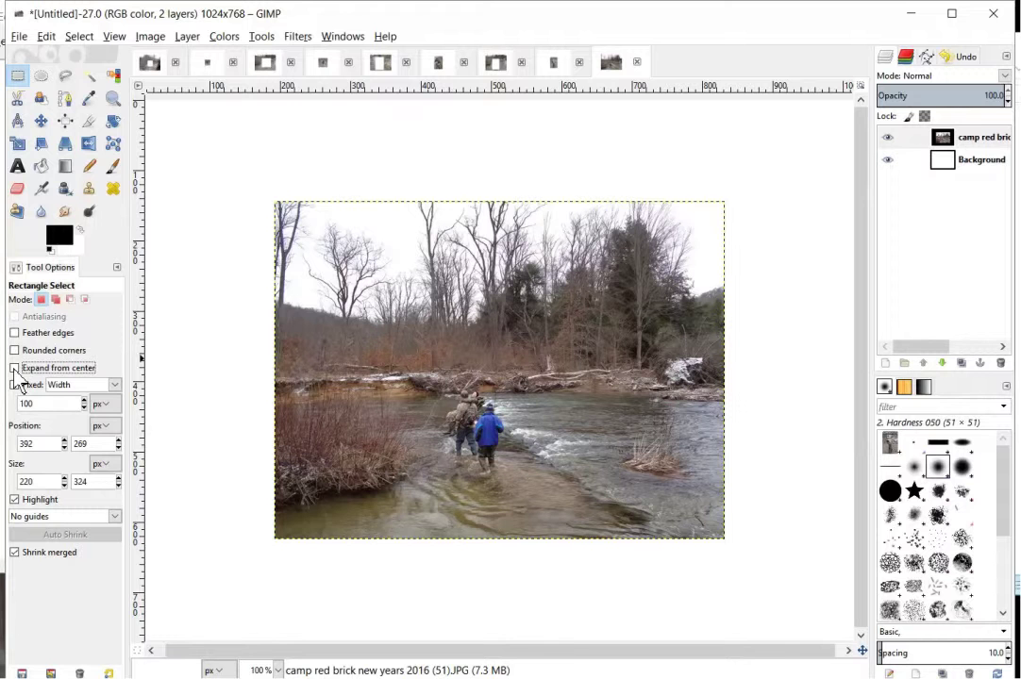
Draw a rectangle around the two waders and enlarge it to 237×230 with Expand from center off.
{"action": "left_click", "coordinate": [23, 67]}
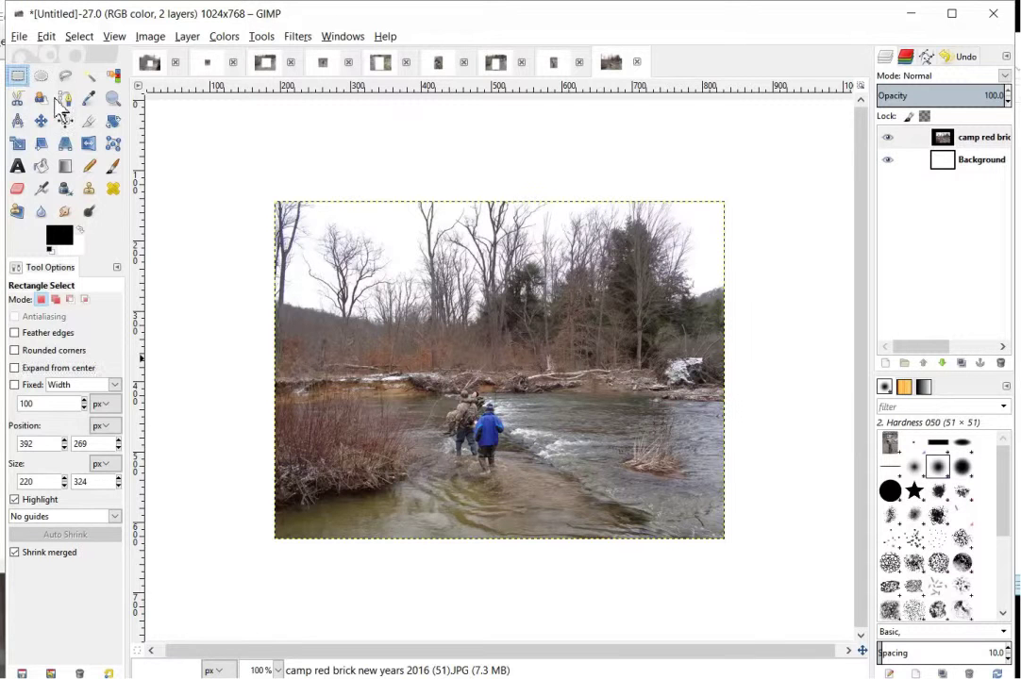
{"action": "left_click_drag", "start_coordinate": [397, 355], "coordinate": [554, 514]}
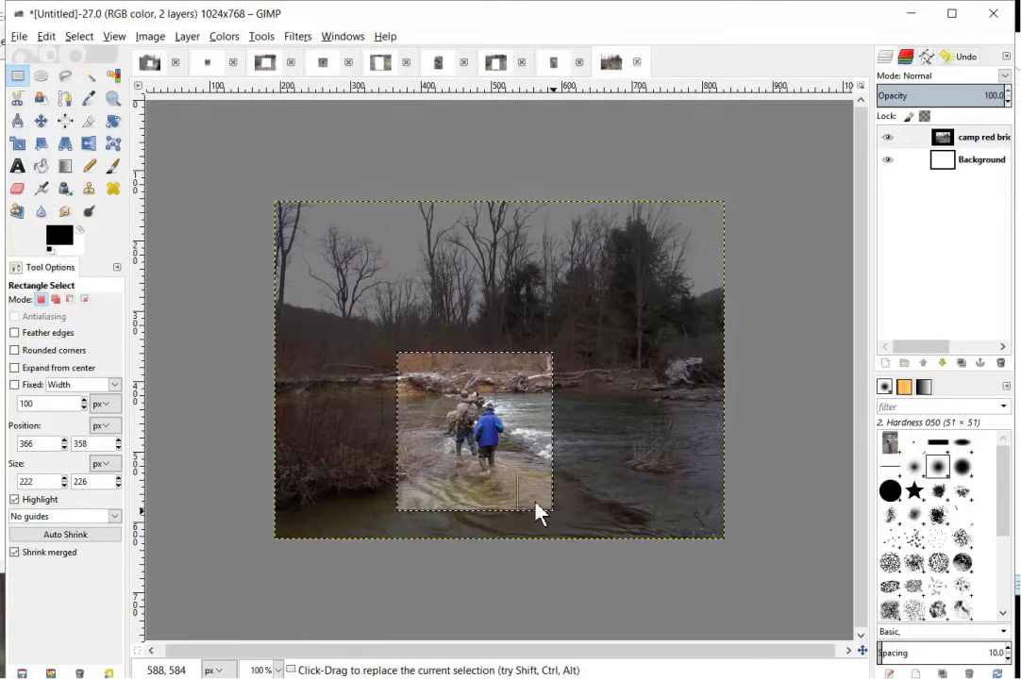
{"action": "left_click", "coordinate": [15, 369]}
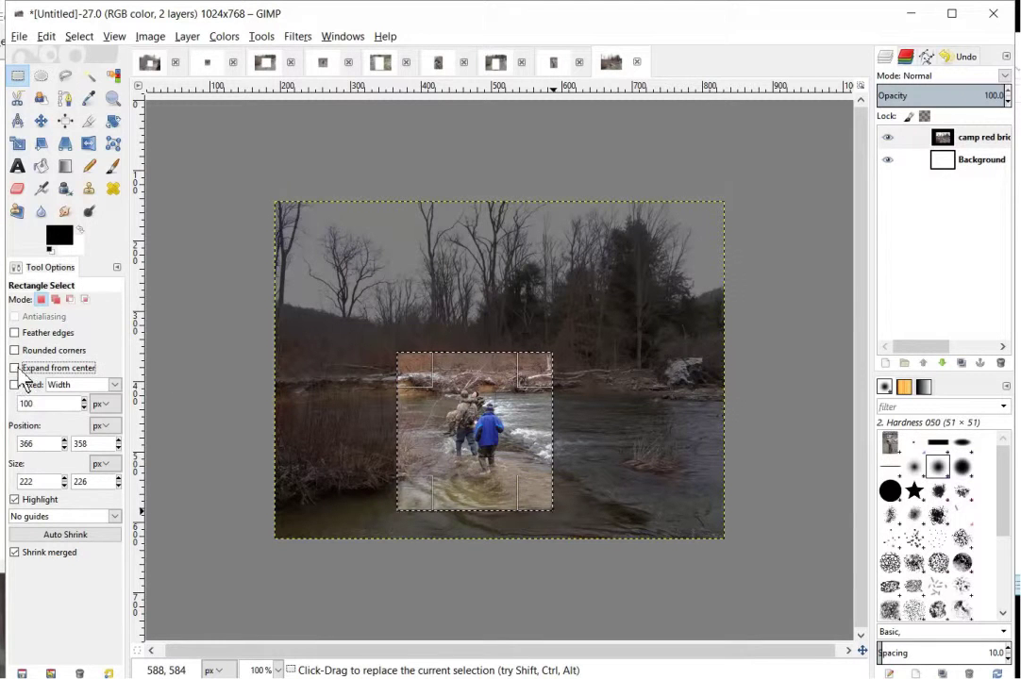
{"action": "mouse_move", "coordinate": [543, 373]}
{"action": "left_mouse_down"}
{"action": "mouse_move", "coordinate": [590, 342]}
{"action": "mouse_move", "coordinate": [510, 397]}
{"action": "mouse_move", "coordinate": [547, 383]}
{"action": "left_mouse_up"}
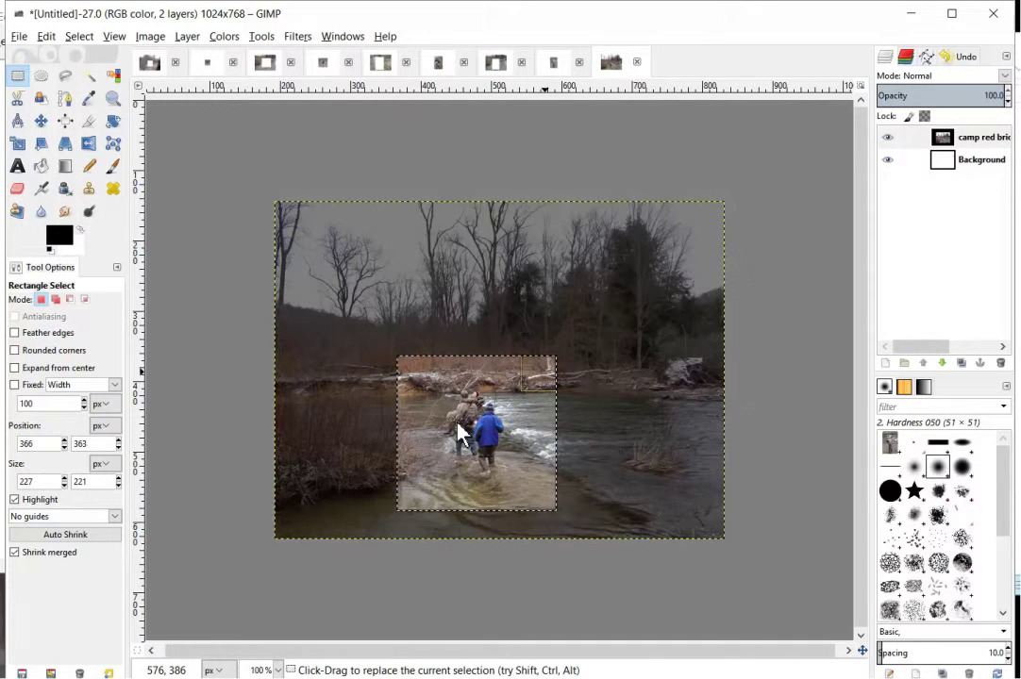
{"action": "left_click", "coordinate": [16, 369]}
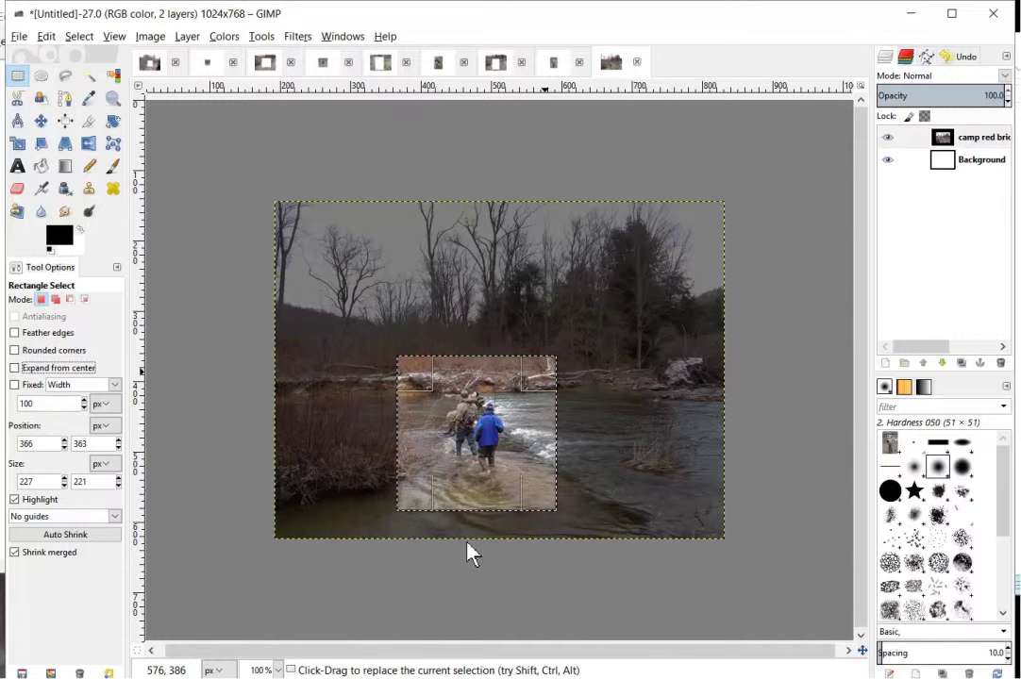
{"action": "mouse_move", "coordinate": [421, 507]}
{"action": "left_mouse_down"}
{"action": "mouse_move", "coordinate": [394, 529]}
{"action": "mouse_move", "coordinate": [415, 510]}
{"action": "left_mouse_up"}
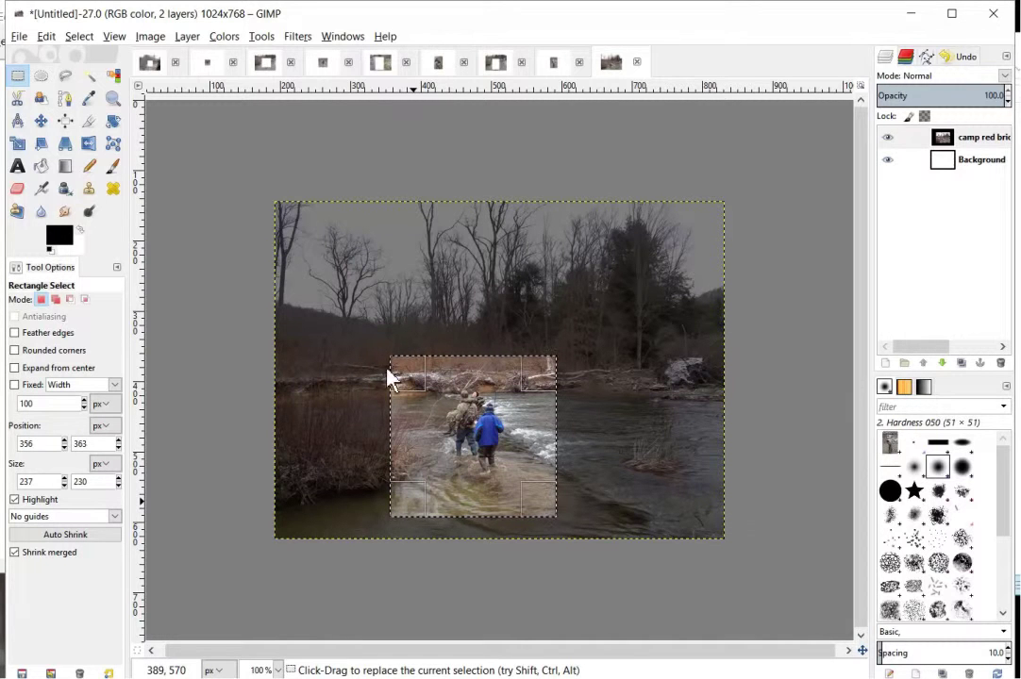
Step back to the 'Drop layers' entry in Undo History, removing the rectangle selection.
{"action": "left_click", "coordinate": [970, 169]}
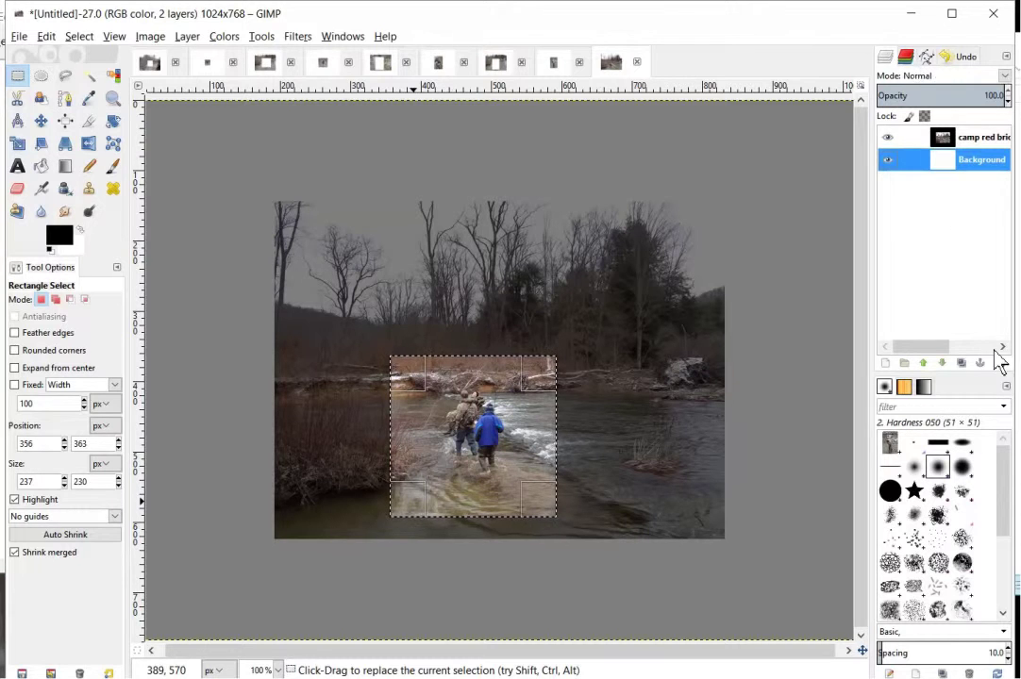
{"action": "left_click", "coordinate": [958, 58]}
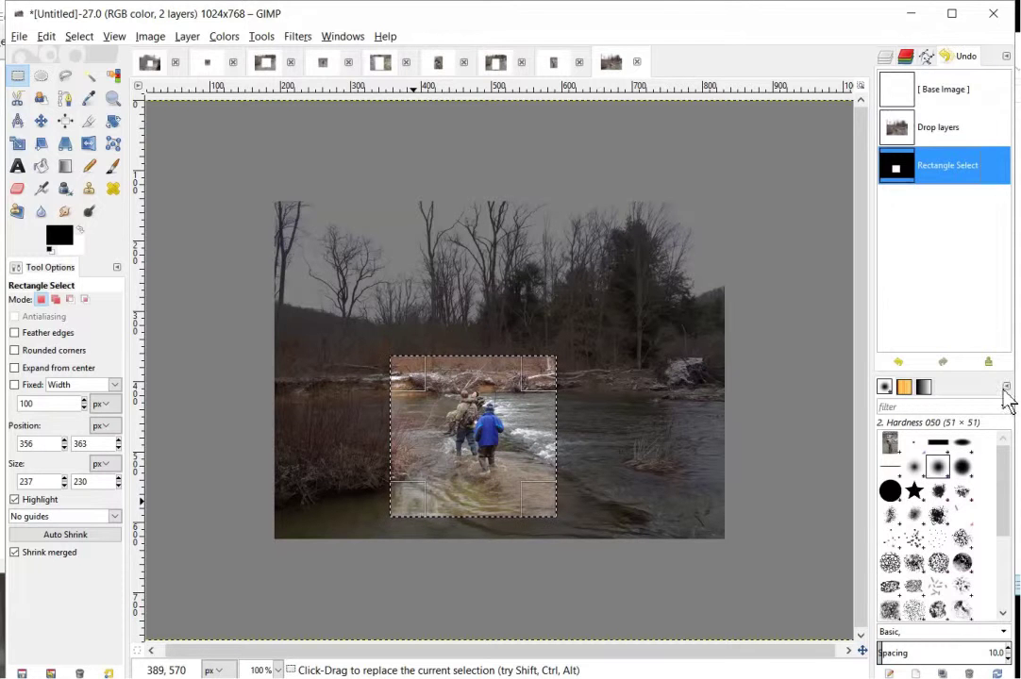
{"action": "left_click", "coordinate": [989, 364]}
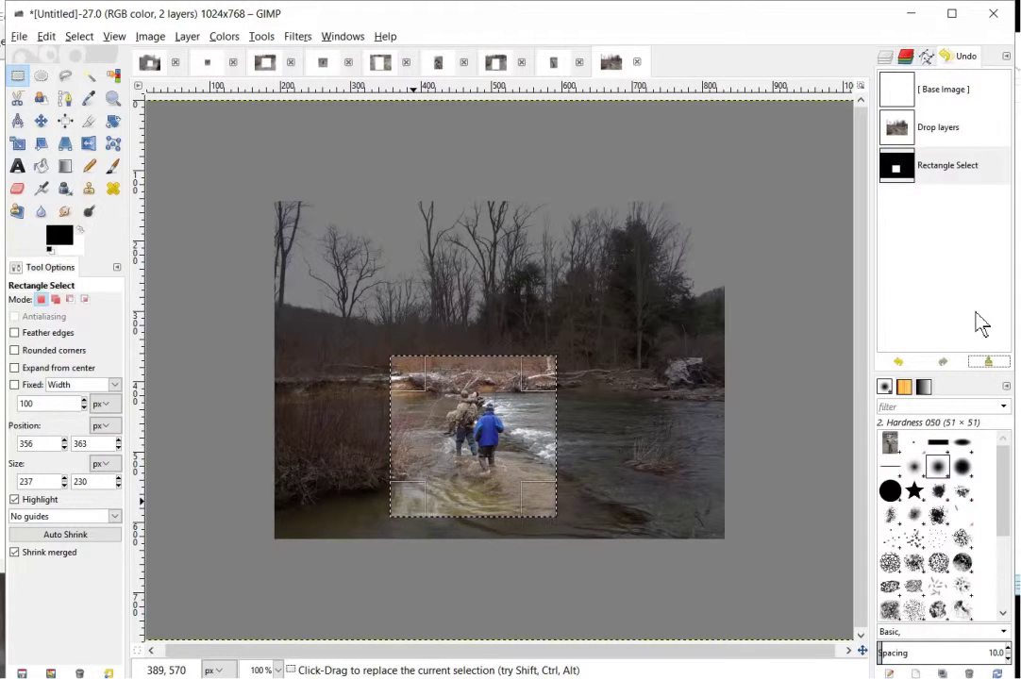
{"action": "left_click", "coordinate": [960, 143]}
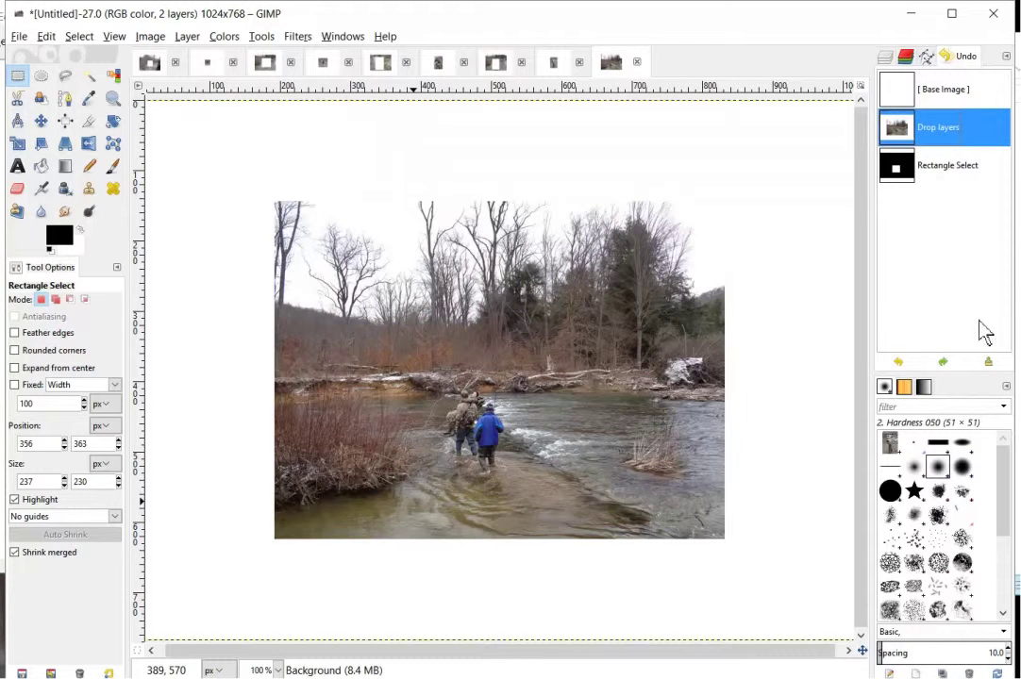
{"action": "left_click", "coordinate": [988, 363]}
Set the Rectangle Select Fixed constraint to Width, after trying Aspect ratio.
{"action": "left_click", "coordinate": [941, 126]}
{"action": "left_click", "coordinate": [19, 389]}
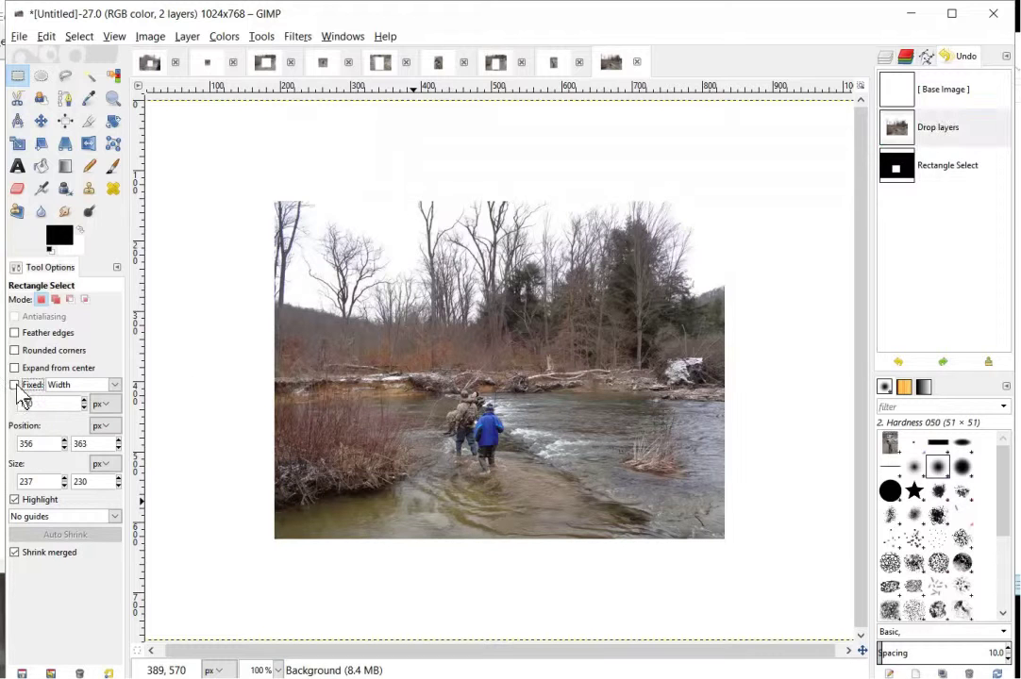
{"action": "left_click", "coordinate": [113, 387]}
{"action": "left_click", "coordinate": [85, 387]}
{"action": "left_click", "coordinate": [85, 387]}
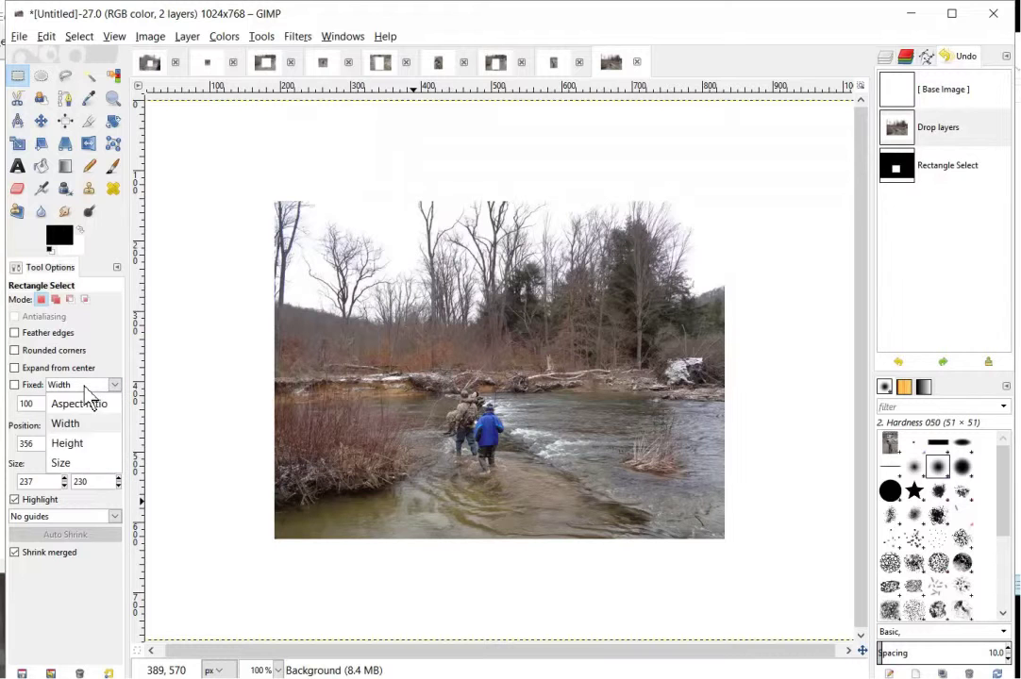
{"action": "left_click", "coordinate": [85, 387]}
{"action": "left_click", "coordinate": [87, 388]}
{"action": "left_click", "coordinate": [87, 389]}
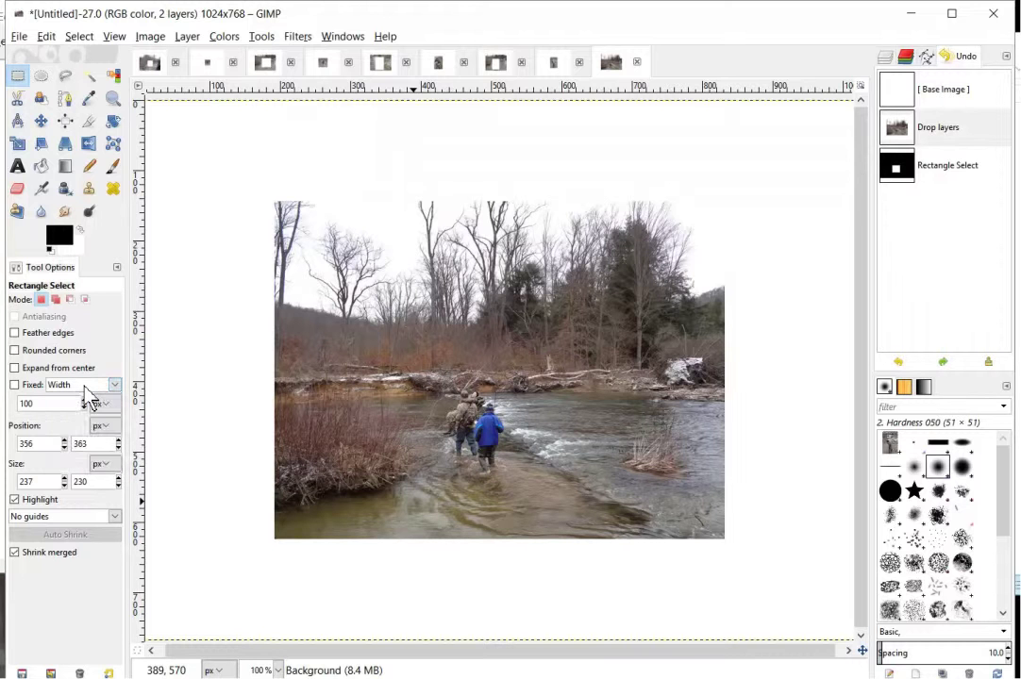
{"action": "left_click", "coordinate": [87, 391]}
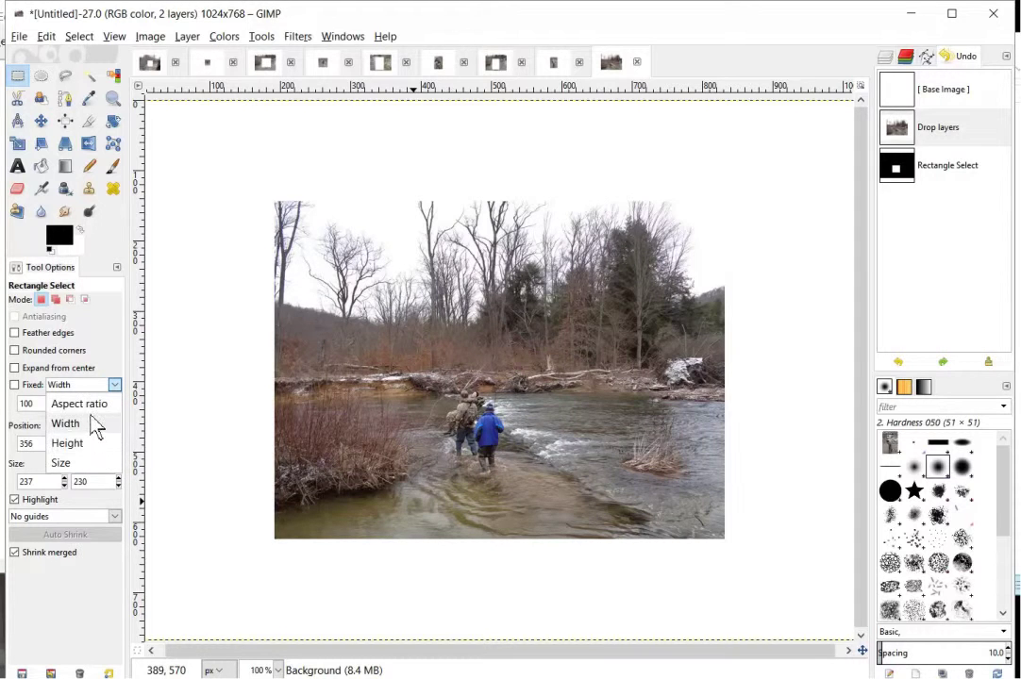
{"action": "left_click", "coordinate": [94, 405]}
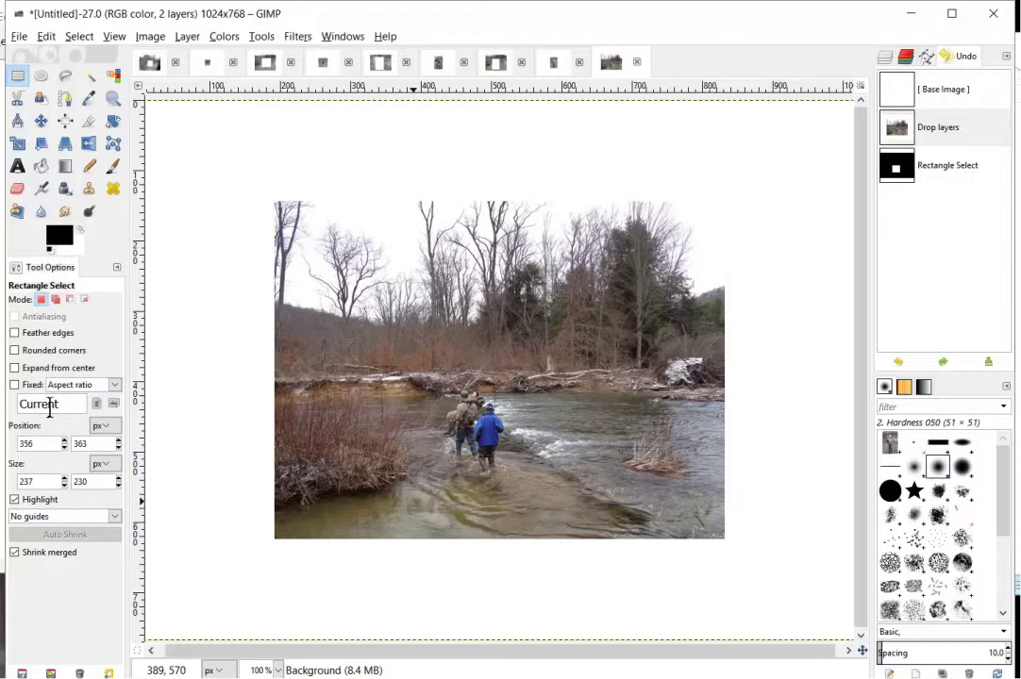
{"action": "left_click", "coordinate": [114, 386]}
{"action": "left_click", "coordinate": [107, 406]}
{"action": "left_click", "coordinate": [114, 386]}
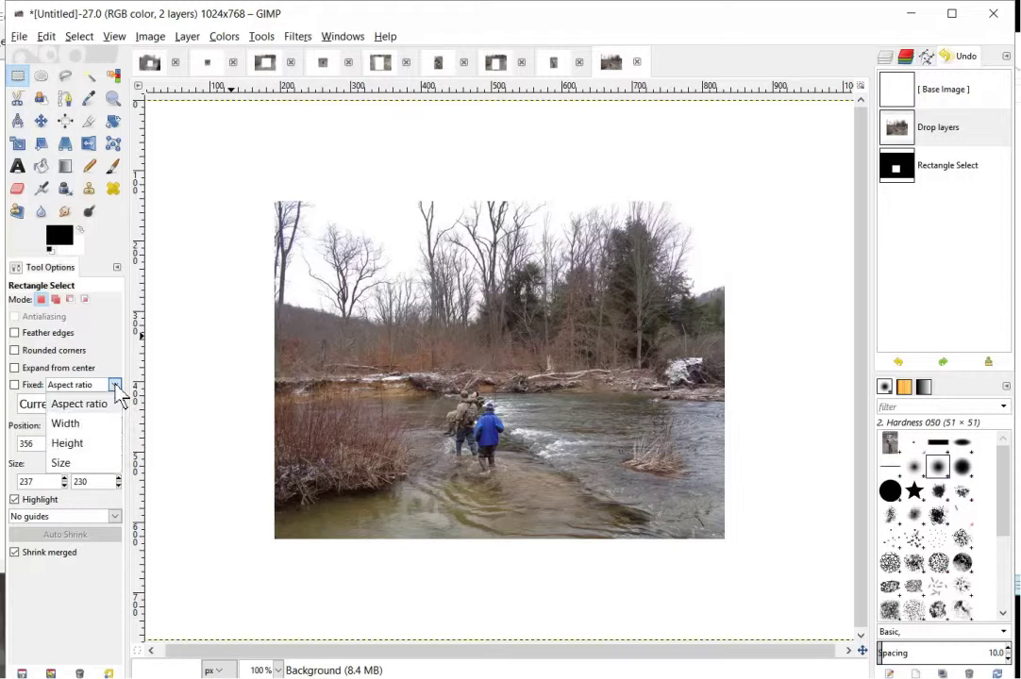
{"action": "left_click", "coordinate": [98, 424]}
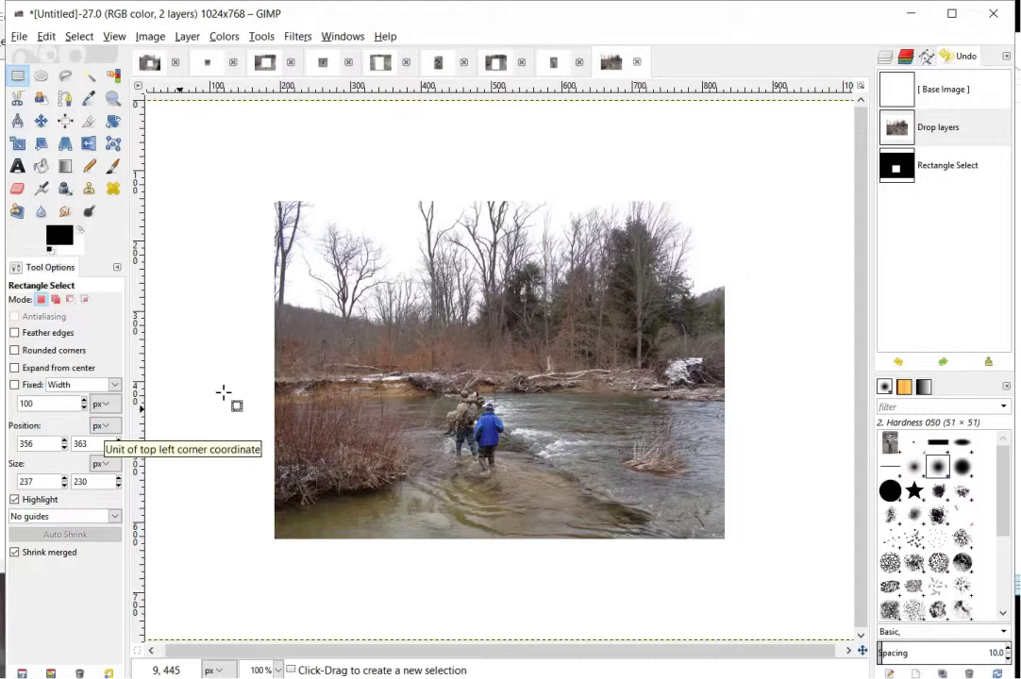
Turn on Fixed width and draw a 300 px wide selection around the two waders.
{"action": "left_click_drag", "start_coordinate": [376, 340], "coordinate": [611, 475]}
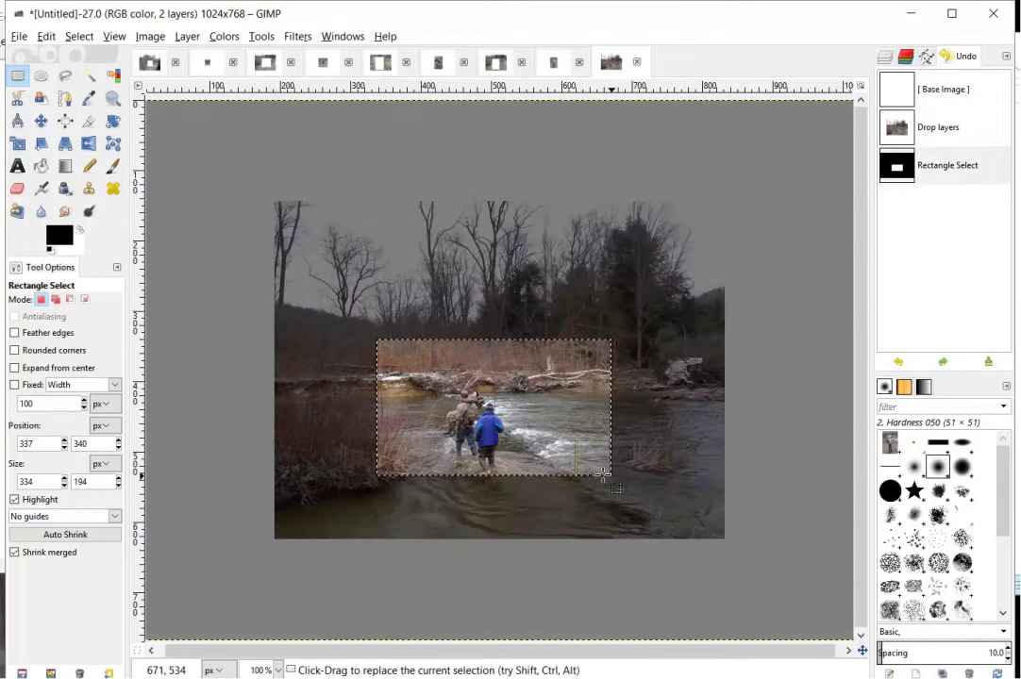
{"action": "left_click", "coordinate": [14, 385]}
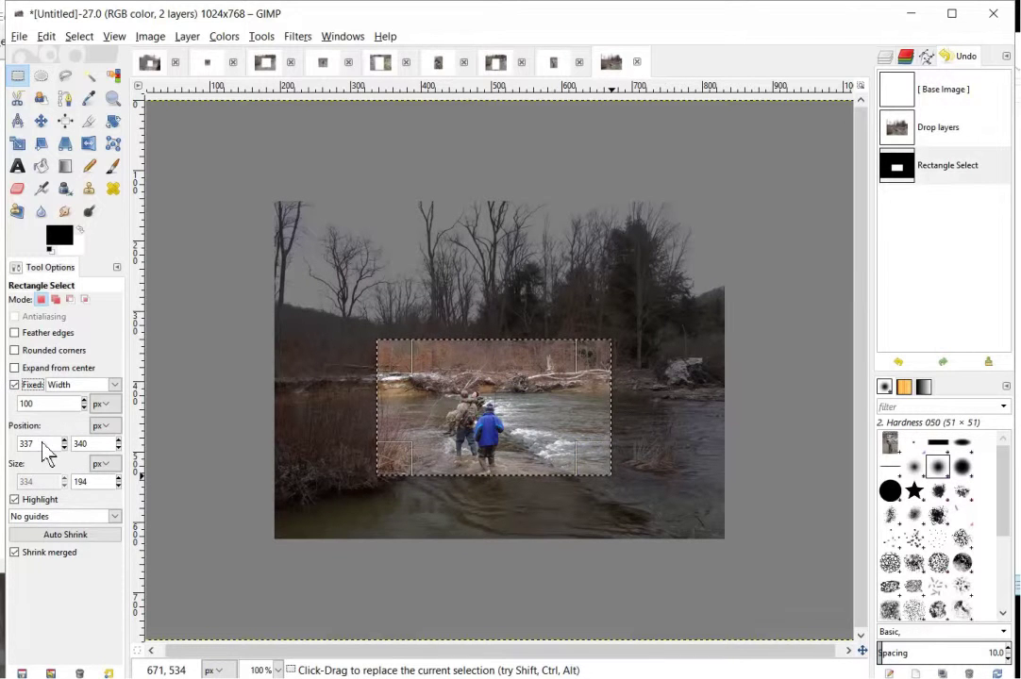
{"action": "left_click_drag", "start_coordinate": [392, 365], "coordinate": [429, 361]}
{"action": "mouse_move", "coordinate": [545, 385]}
{"action": "left_mouse_down"}
{"action": "mouse_move", "coordinate": [558, 388]}
{"action": "mouse_move", "coordinate": [586, 439]}
{"action": "mouse_move", "coordinate": [558, 402]}
{"action": "mouse_move", "coordinate": [545, 337]}
{"action": "mouse_move", "coordinate": [547, 362]}
{"action": "left_mouse_up"}
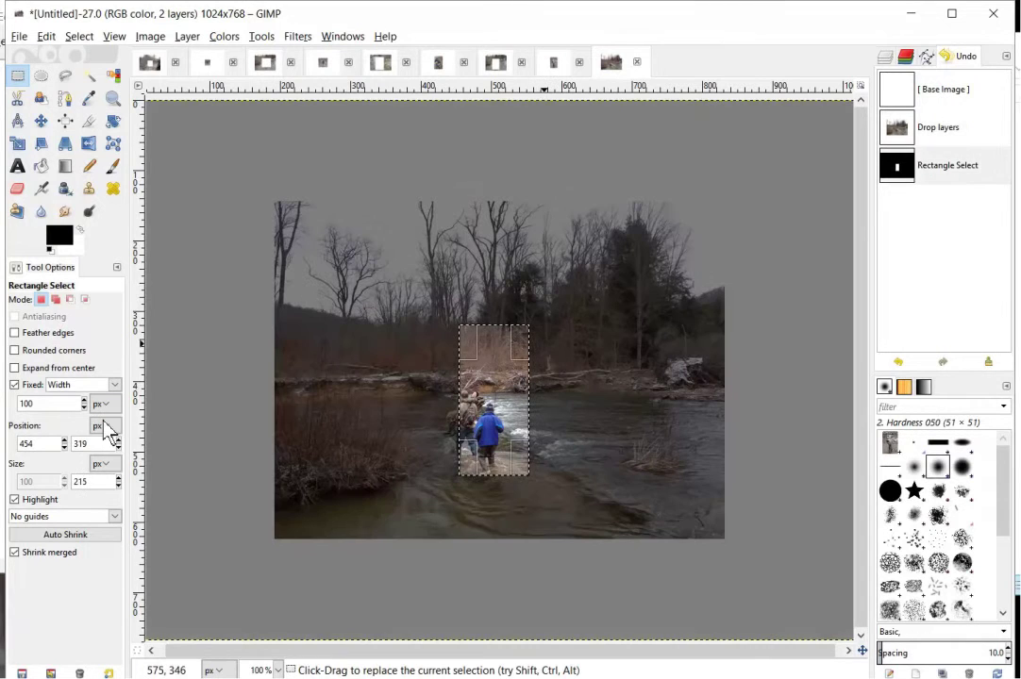
{"action": "double_click", "coordinate": [42, 404]}
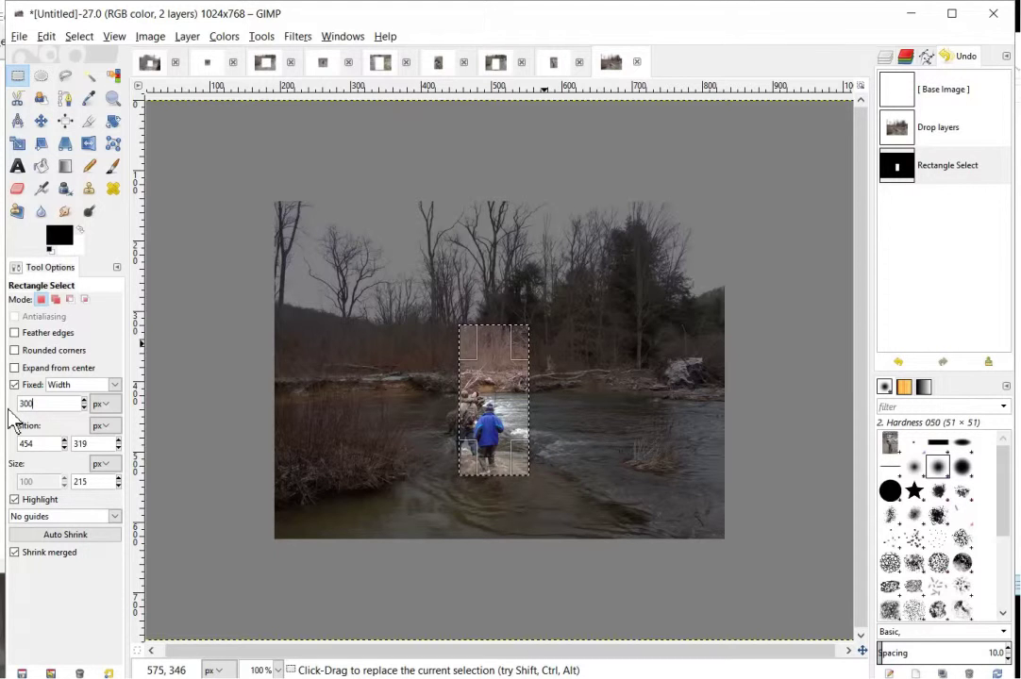
{"action": "left_click", "coordinate": [517, 350]}
{"action": "mouse_move", "coordinate": [517, 350]}
{"action": "left_mouse_down"}
{"action": "mouse_move", "coordinate": [516, 338]}
{"action": "mouse_move", "coordinate": [516, 418]}
{"action": "mouse_move", "coordinate": [524, 326]}
{"action": "mouse_move", "coordinate": [529, 339]}
{"action": "mouse_move", "coordinate": [497, 350]}
{"action": "mouse_move", "coordinate": [533, 383]}
{"action": "mouse_move", "coordinate": [405, 311]}
{"action": "mouse_move", "coordinate": [453, 304]}
{"action": "mouse_move", "coordinate": [526, 371]}
{"action": "left_mouse_up"}
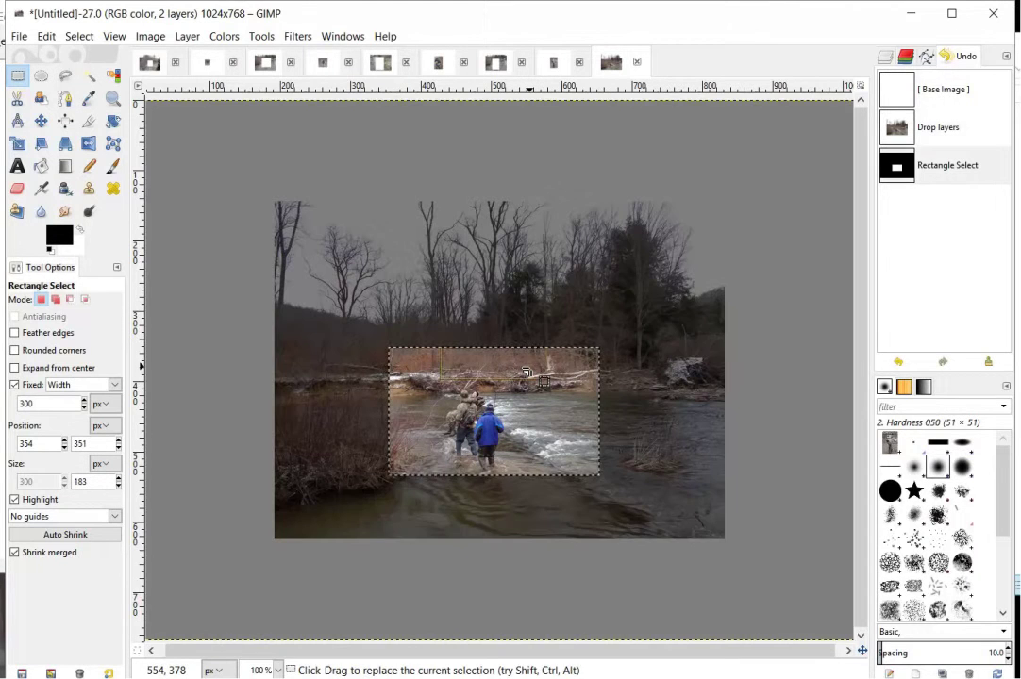
Set the selection's X position to 300 and its height to 300 px.
{"action": "left_click", "coordinate": [14, 385]}
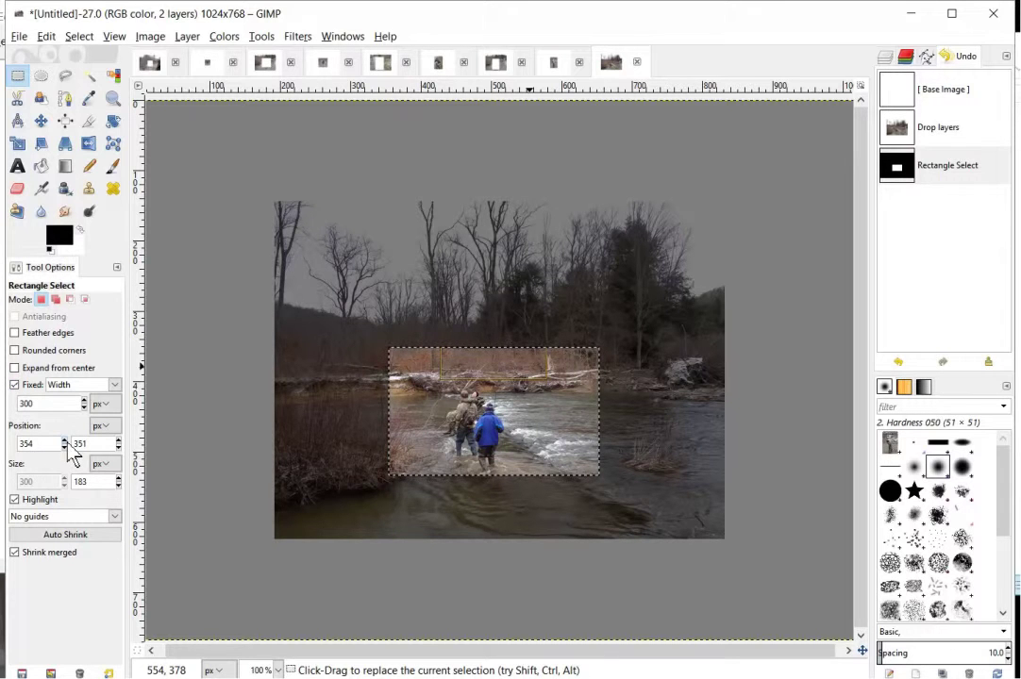
{"action": "double_click", "coordinate": [26, 443]}
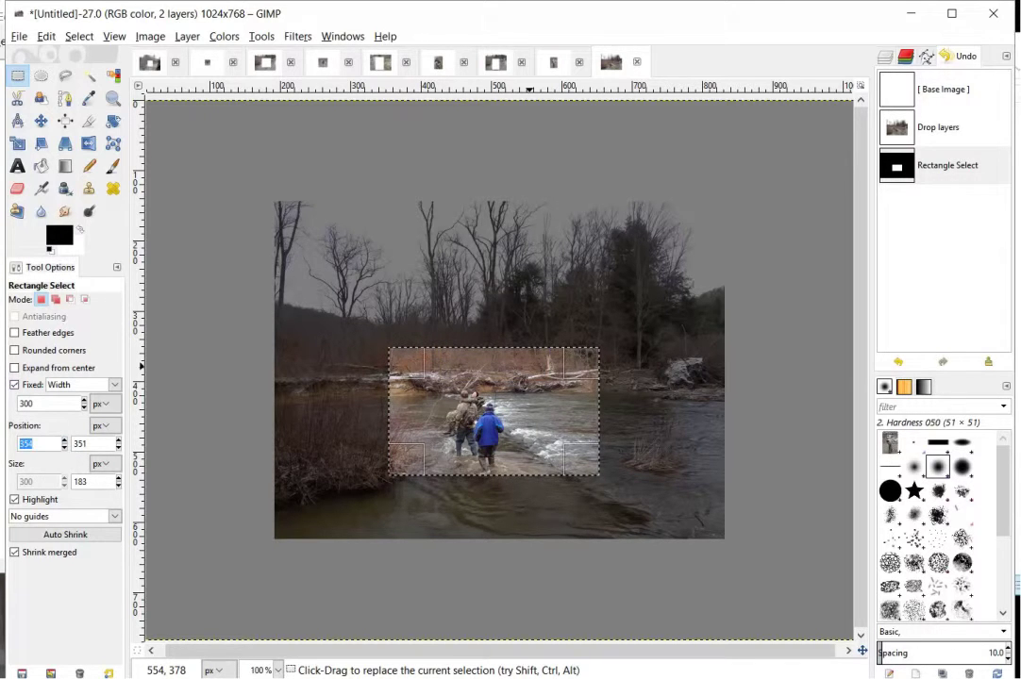
{"action": "type", "text": "200"}
{"action": "key", "text": "Return"}
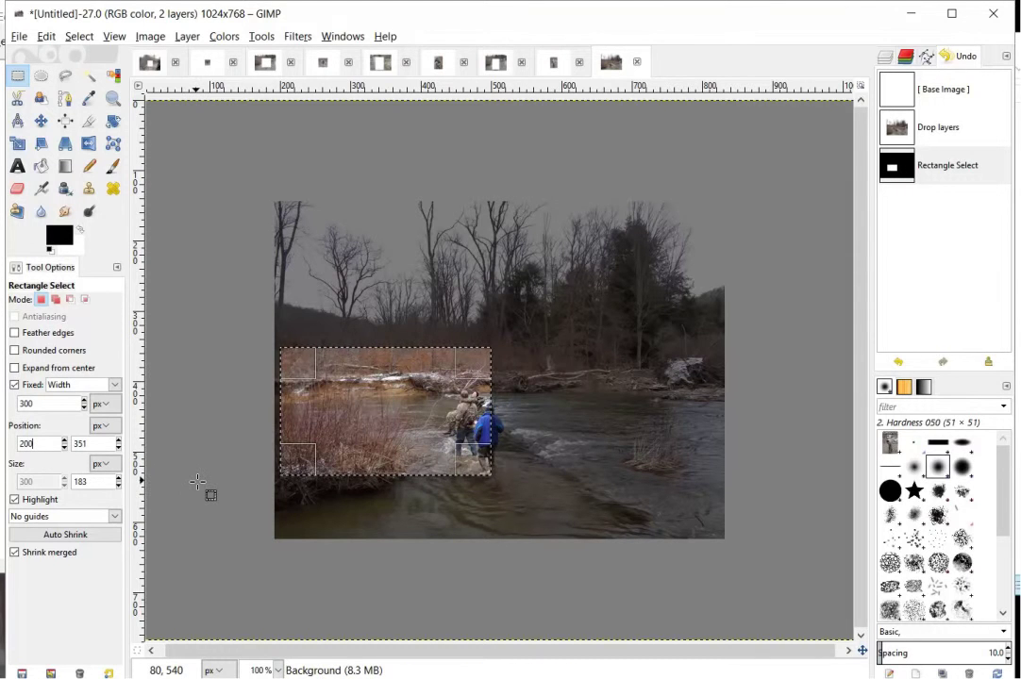
{"action": "double_click", "coordinate": [26, 444]}
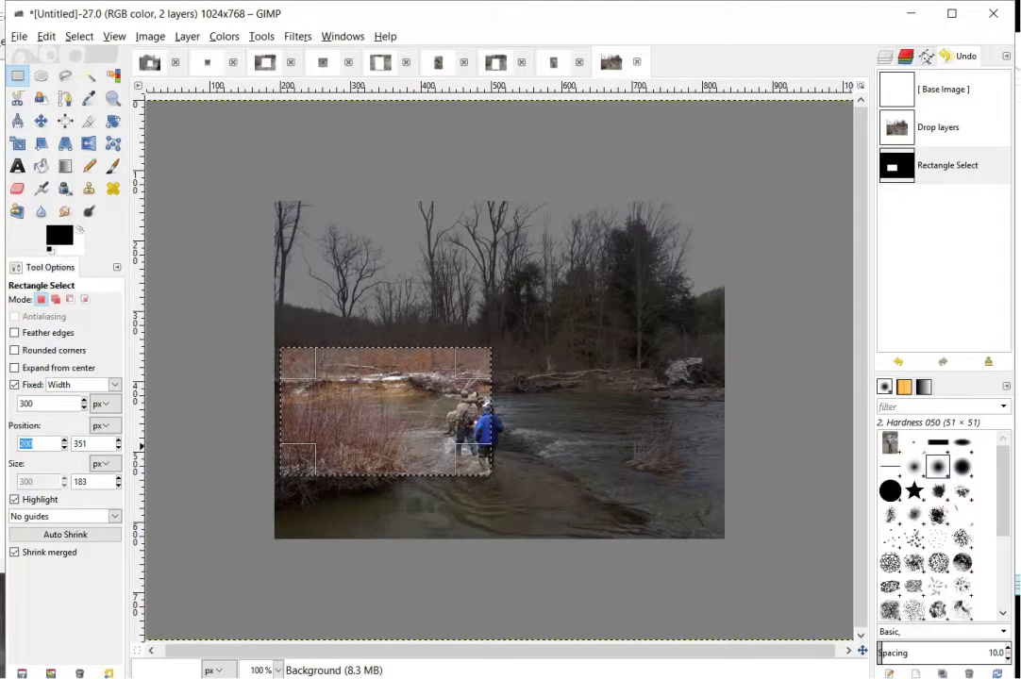
{"action": "type", "text": "300"}
{"action": "key", "text": "Return"}
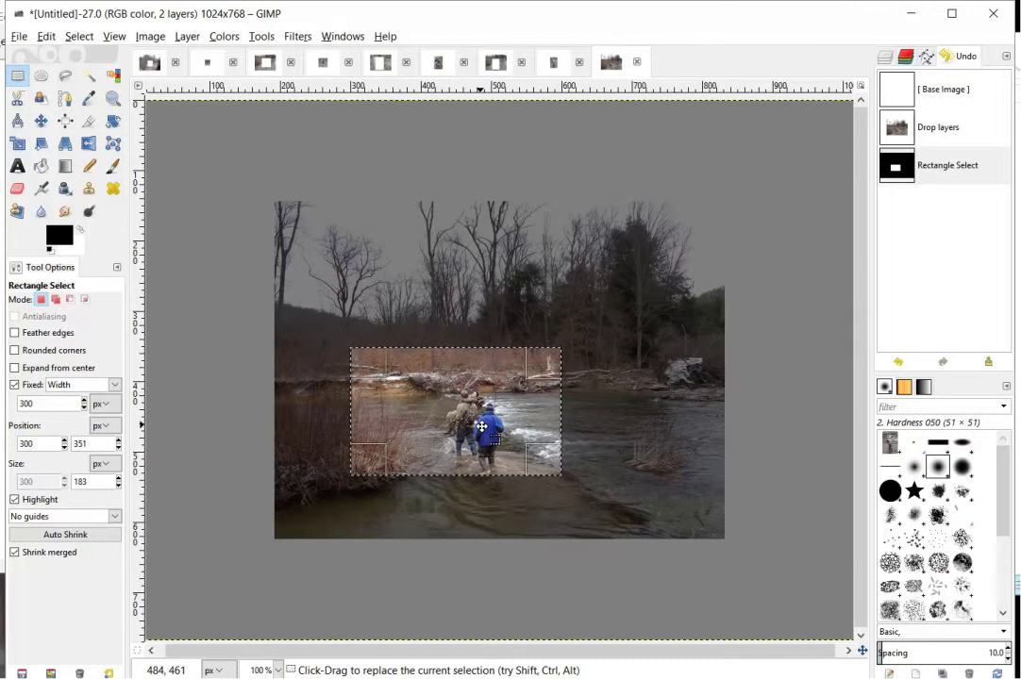
{"action": "double_click", "coordinate": [102, 482]}
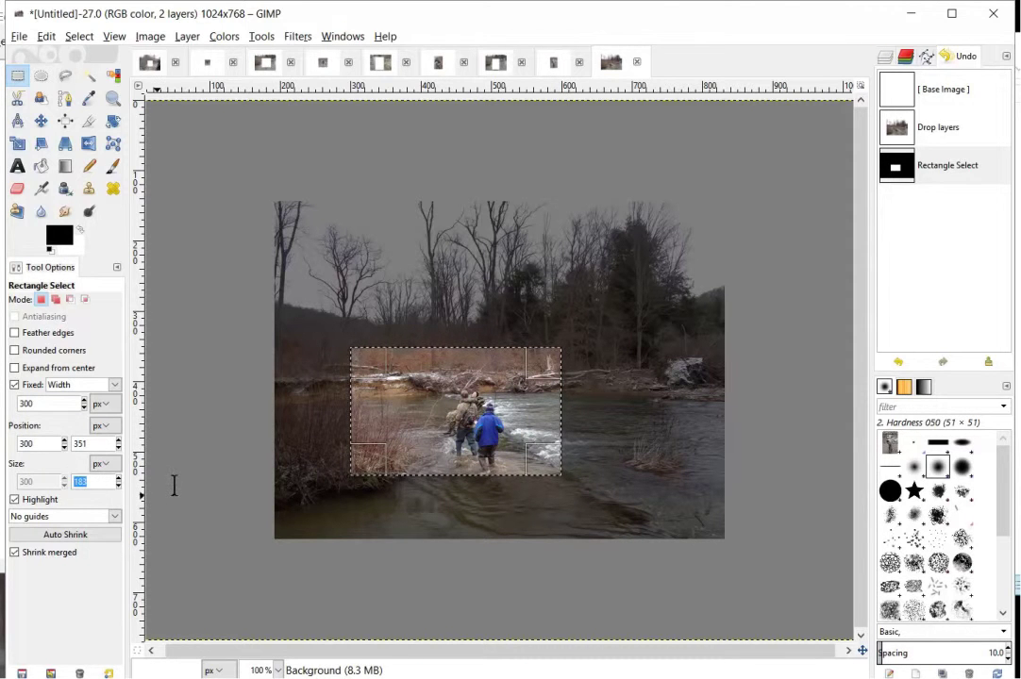
{"action": "type", "text": "300"}
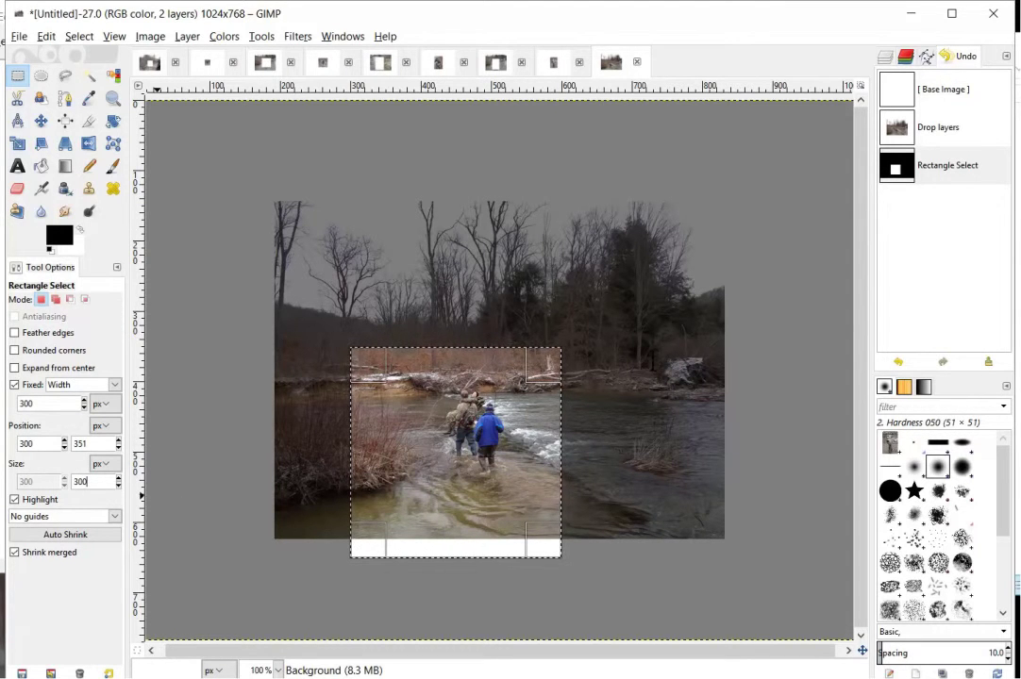
Turn on highlighting and switch the selection guides from Rule of thirds to Rule of fifths.
{"action": "left_click", "coordinate": [15, 500]}
{"action": "left_click", "coordinate": [115, 516]}
{"action": "left_click", "coordinate": [115, 516]}
{"action": "left_click", "coordinate": [115, 516]}
{"action": "left_click", "coordinate": [115, 516]}
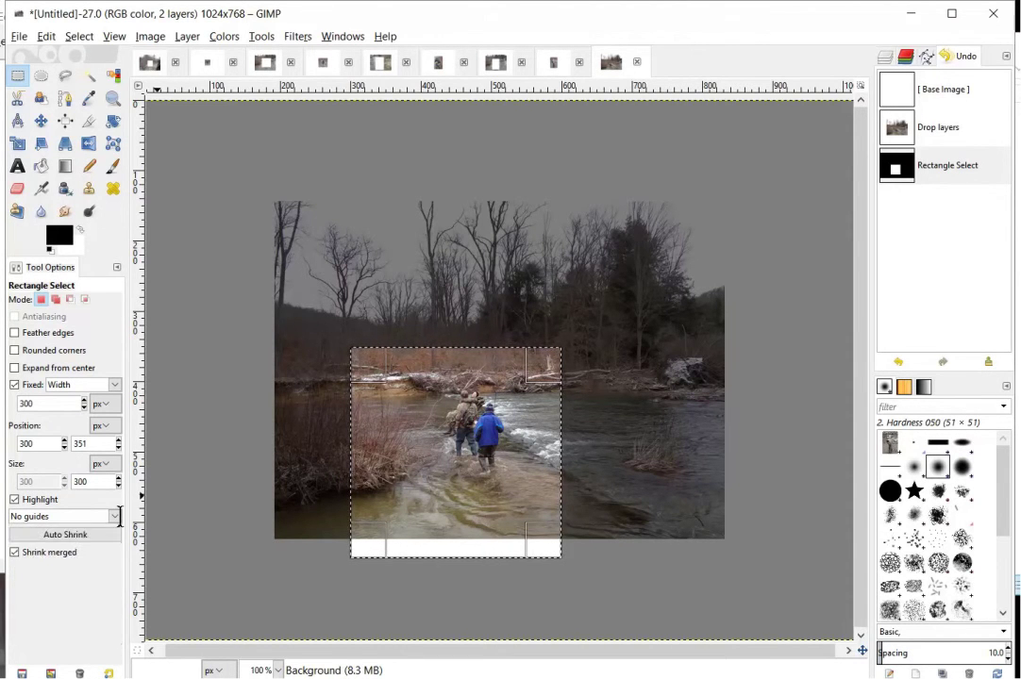
{"action": "left_click", "coordinate": [118, 516]}
{"action": "left_click", "coordinate": [94, 577]}
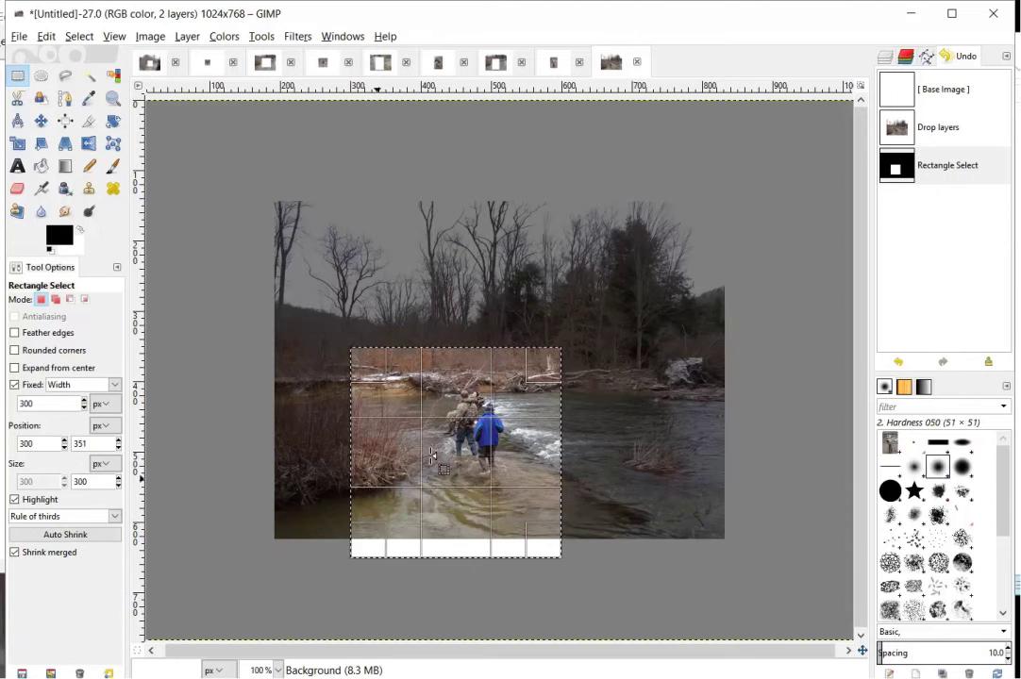
{"action": "left_click", "coordinate": [115, 516]}
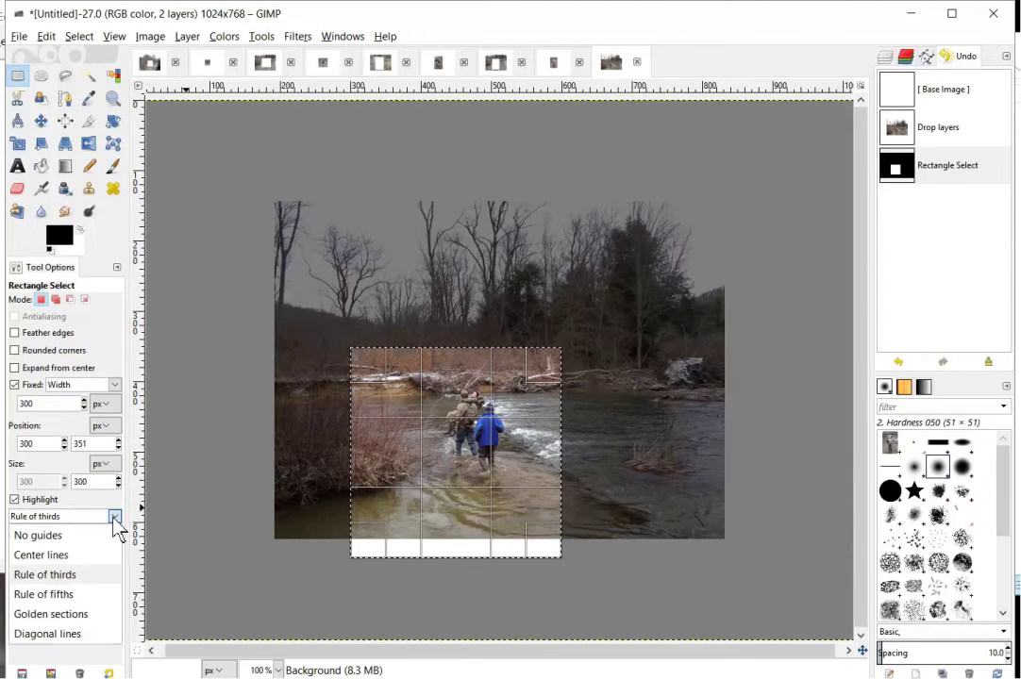
{"action": "left_click", "coordinate": [83, 597]}
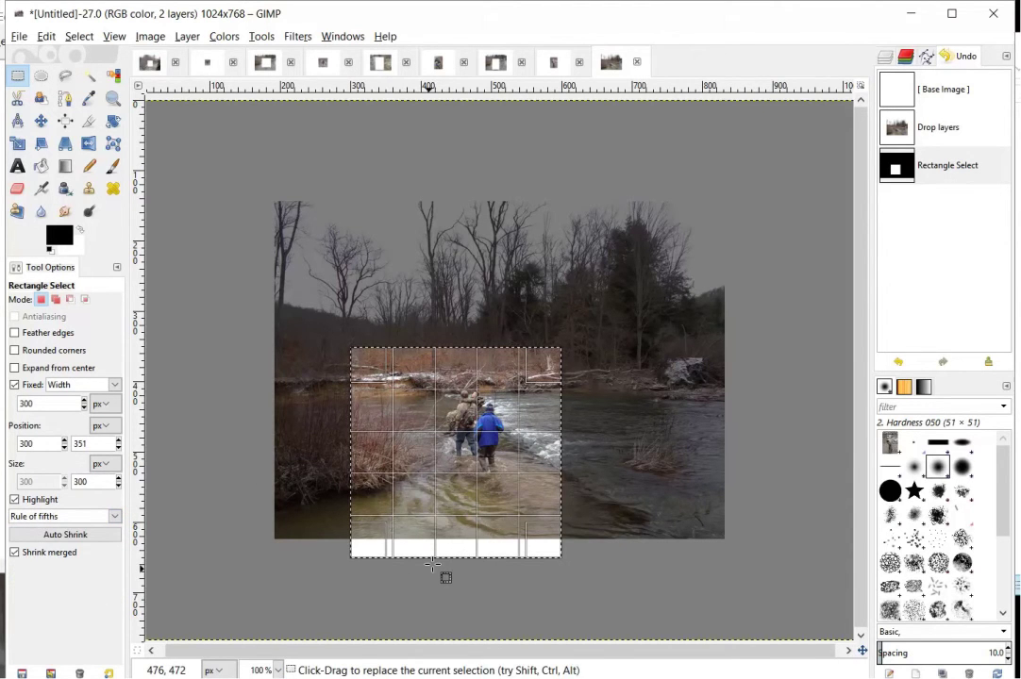